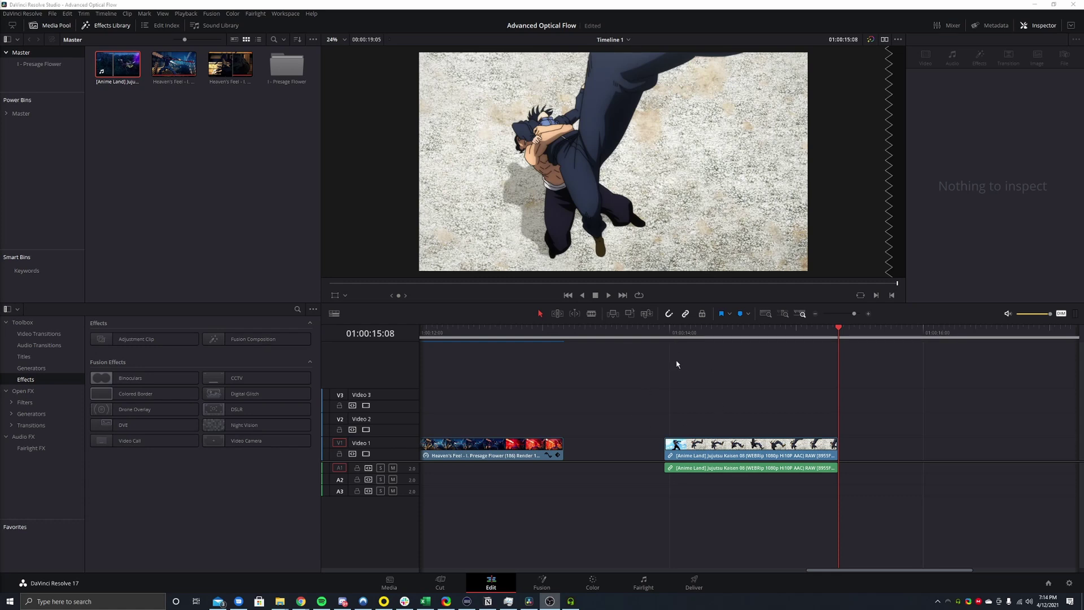
Step: Drag the playhead back to the fight clip's first frame at 01:00:13:23
{"action": "mouse_move", "coordinate": [676, 338]}
{"action": "left_mouse_down"}
{"action": "mouse_move", "coordinate": [838, 331]}
{"action": "mouse_move", "coordinate": [665, 334]}
{"action": "left_mouse_up"}
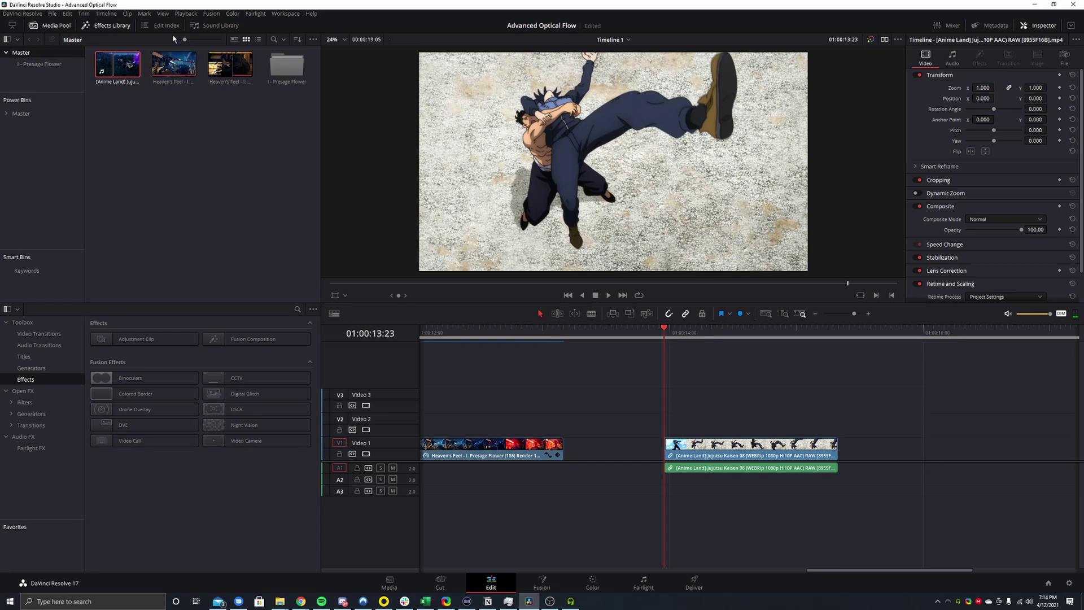
Step: Leave Playback > Render Cache on Smart and start playing the fight clip
{"action": "left_click", "coordinate": [188, 16]}
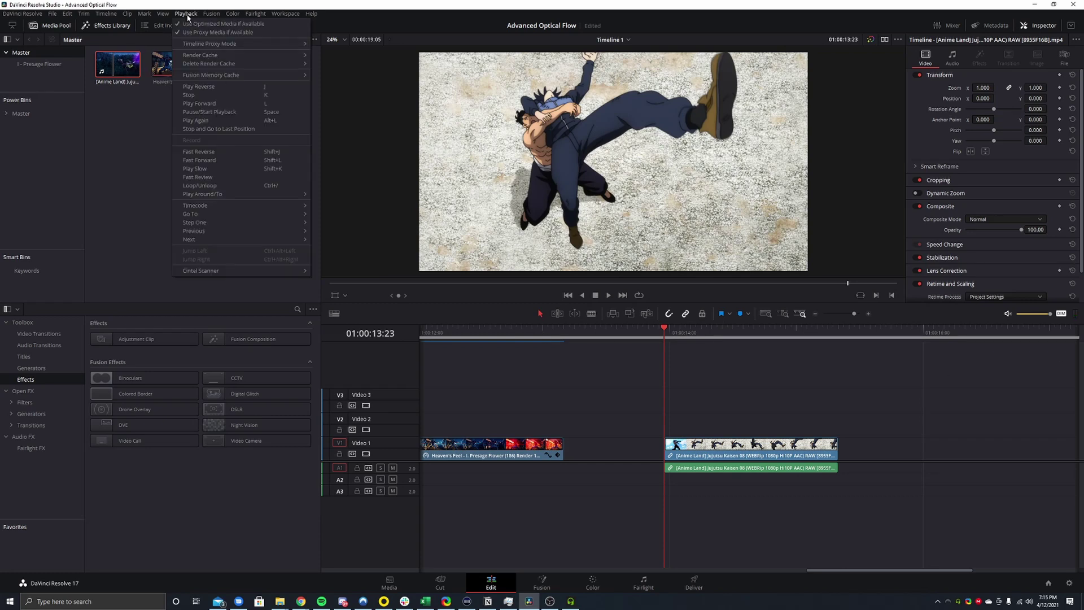
{"action": "mouse_move", "coordinate": [209, 57]}
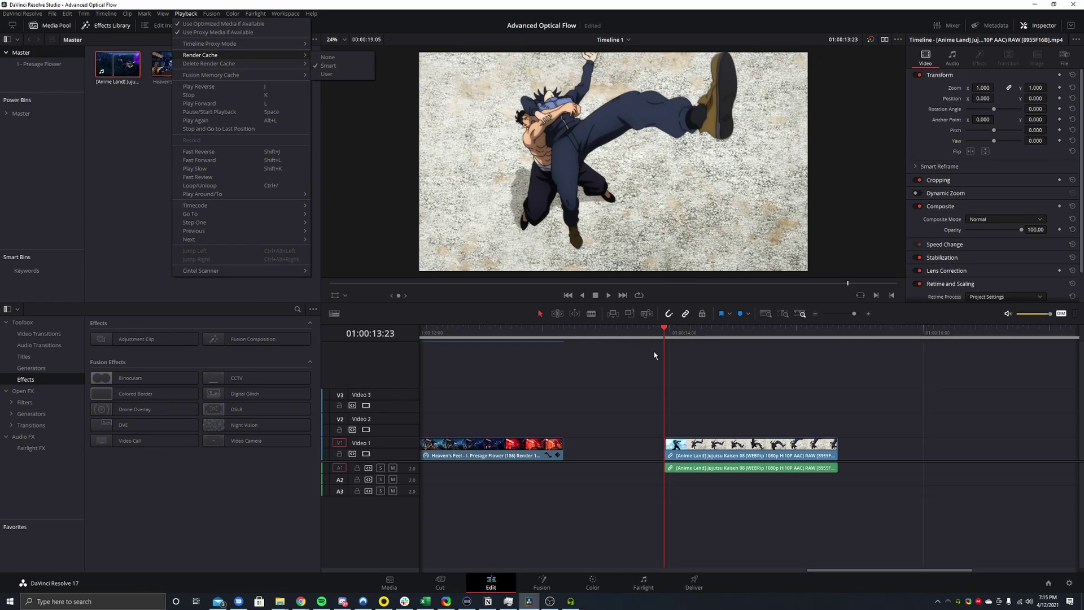
{"action": "left_click", "coordinate": [664, 333]}
{"action": "key", "text": "space"}
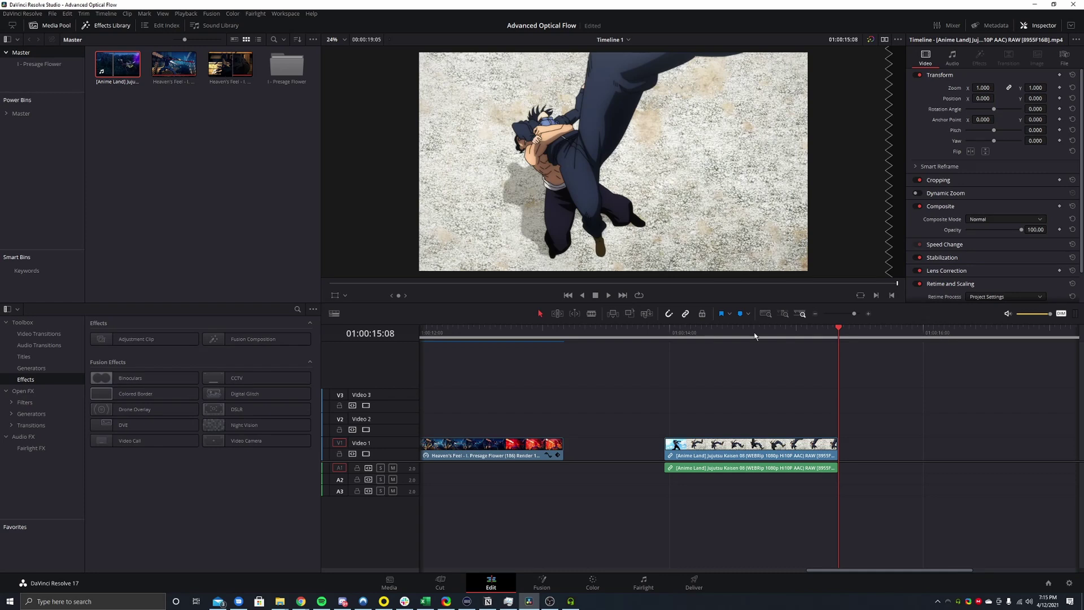
Step: Play from the clip's first frame and blade it twice at the playhead with Ctrl+B
{"action": "left_click", "coordinate": [680, 333]}
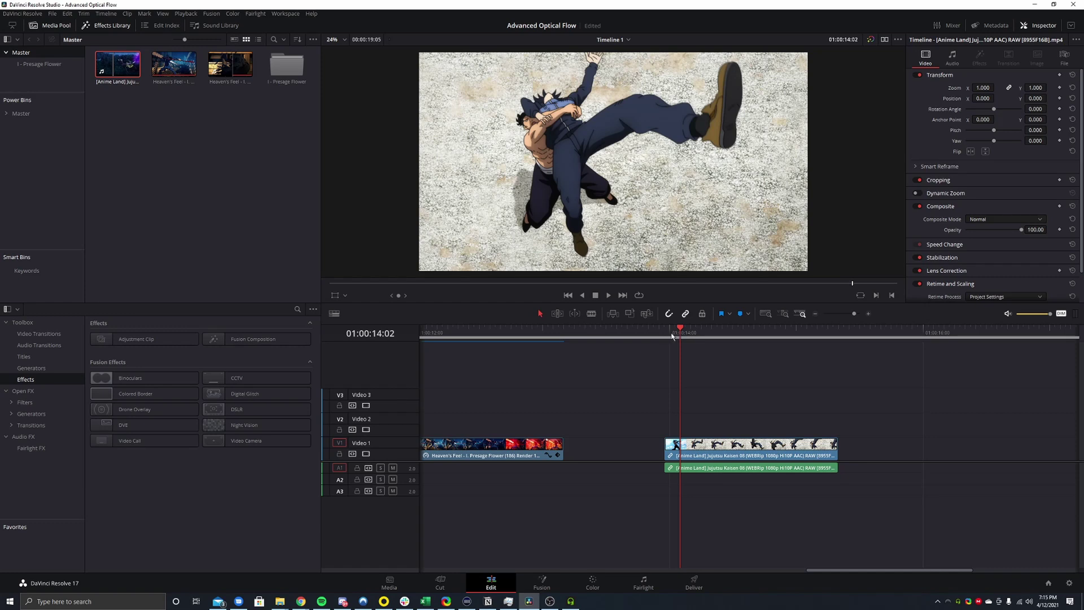
{"action": "key", "text": "Left"}
{"action": "key", "text": "Left"}
{"action": "key", "text": "Left"}
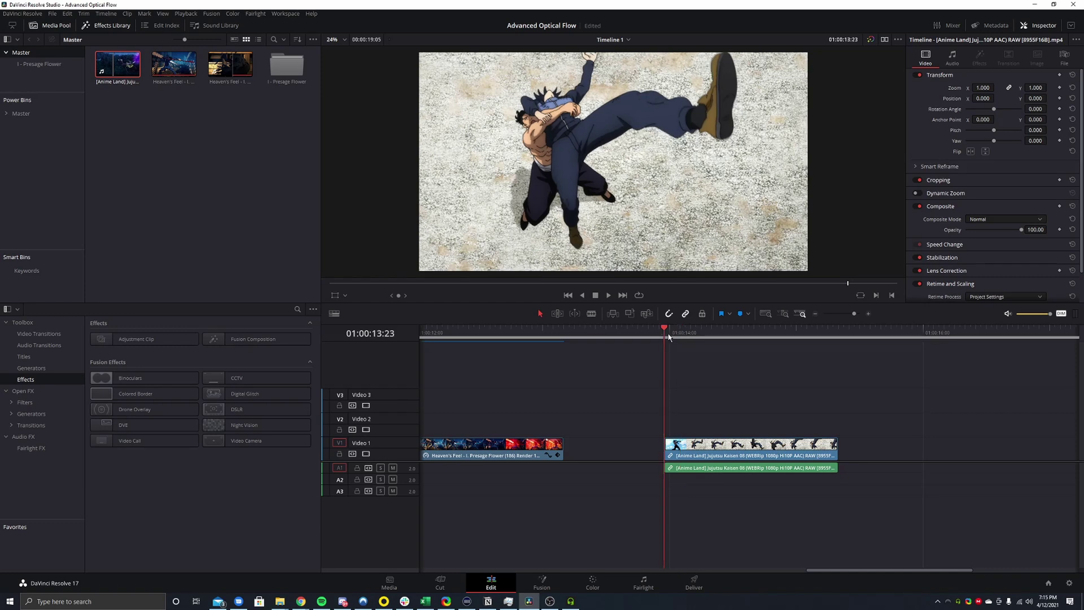
{"action": "key", "text": "space"}
{"action": "key", "text": "ctrl+b"}
{"action": "key", "text": "ctrl+b"}
{"action": "key", "text": "ctrl+b"}
{"action": "key", "text": "ctrl+b"}
{"action": "key", "text": "ctrl+b"}
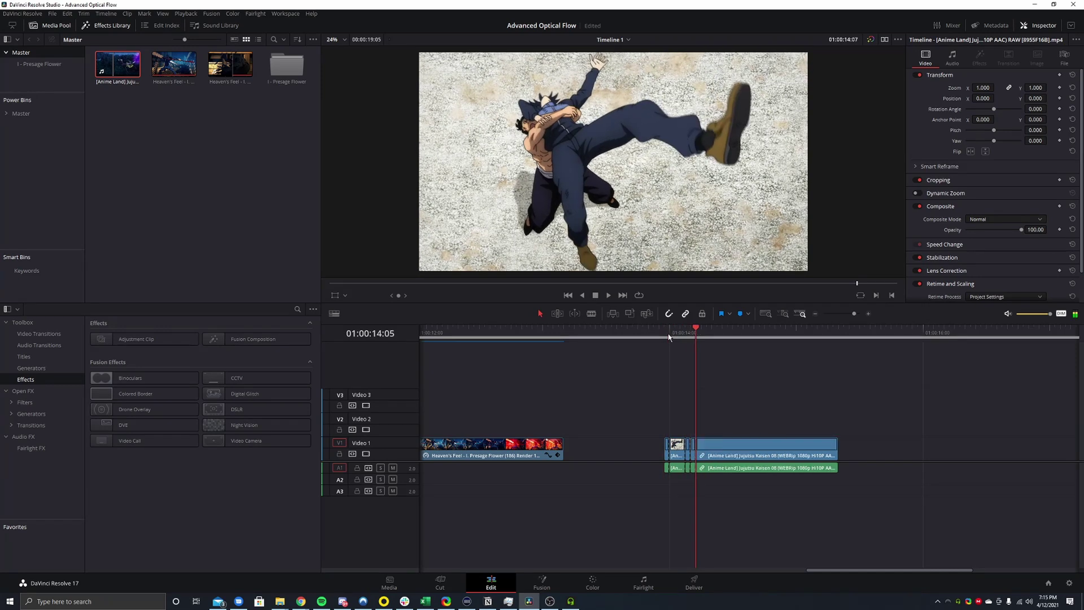
{"action": "key", "text": "ctrl+b"}
{"action": "key", "text": "ctrl+b"}
{"action": "key", "text": "ctrl+b"}
Step: Blade the rest of the clip to its end, then return to 01:00:13:23
{"action": "left_click", "coordinate": [669, 337]}
{"action": "key", "text": "ctrl+b"}
{"action": "key", "text": "ctrl+b"}
{"action": "key", "text": "ctrl+b"}
{"action": "key", "text": "ctrl+b"}
{"action": "key", "text": "ctrl+b"}
{"action": "key", "text": "ctrl+b"}
{"action": "key", "text": "ctrl+b"}
{"action": "key", "text": "ctrl+b"}
{"action": "key", "text": "ctrl+b"}
{"action": "key", "text": "ctrl+b"}
{"action": "key", "text": "ctrl+b"}
{"action": "key", "text": "ctrl+b"}
{"action": "key", "text": "ctrl+b"}
{"action": "key", "text": "ctrl+b"}
{"action": "left_click", "coordinate": [710, 334]}
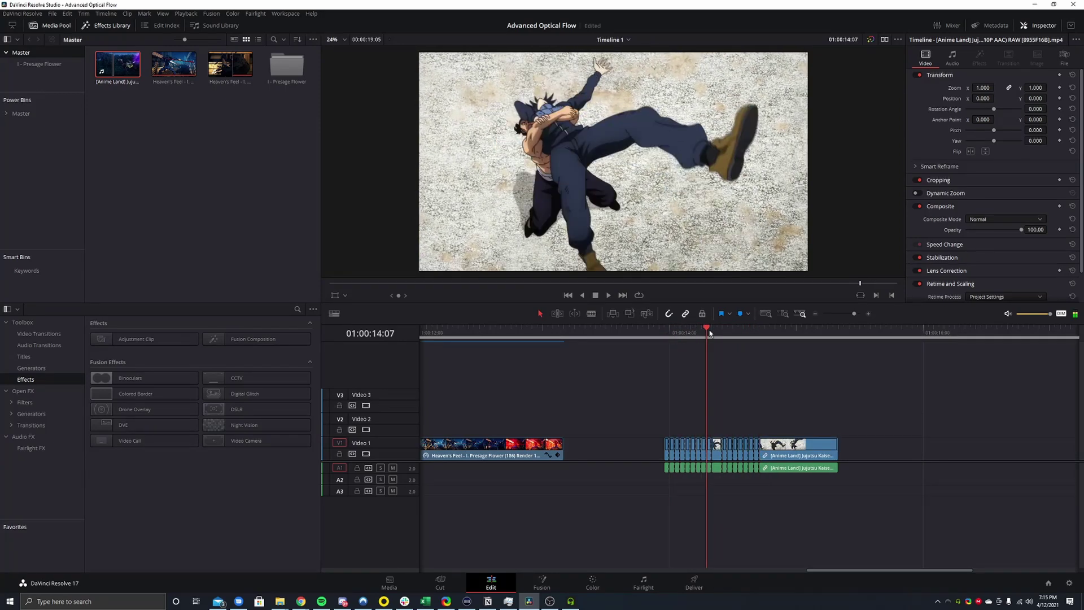
{"action": "key", "text": "ctrl+b"}
{"action": "key", "text": "ctrl+b"}
{"action": "key", "text": "ctrl+b"}
{"action": "key", "text": "ctrl+b"}
{"action": "key", "text": "ctrl+b"}
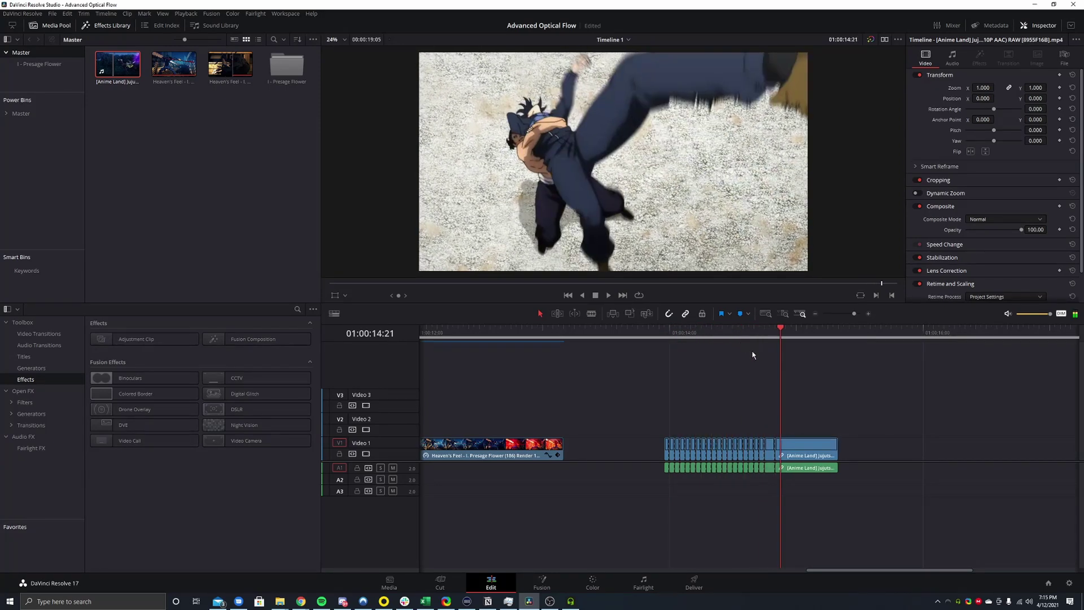
{"action": "left_click", "coordinate": [763, 338]}
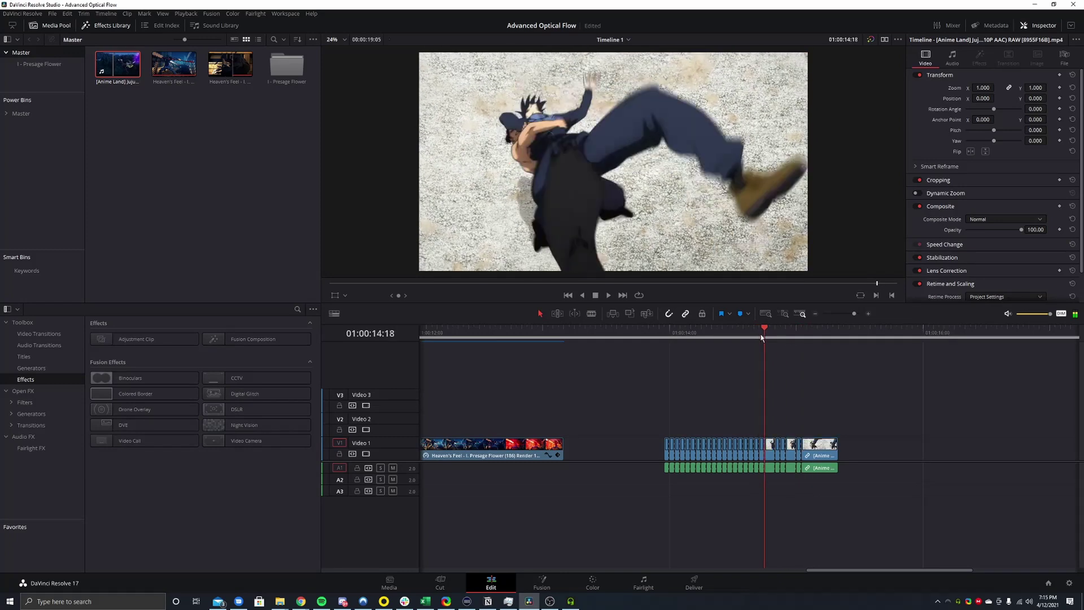
{"action": "key", "text": "ctrl+b"}
{"action": "key", "text": "ctrl+b"}
{"action": "key", "text": "ctrl+b"}
{"action": "key", "text": "ctrl+b"}
{"action": "left_click", "coordinate": [793, 338]}
{"action": "key", "text": "ctrl+b"}
{"action": "key", "text": "ctrl+b"}
{"action": "key", "text": "ctrl+b"}
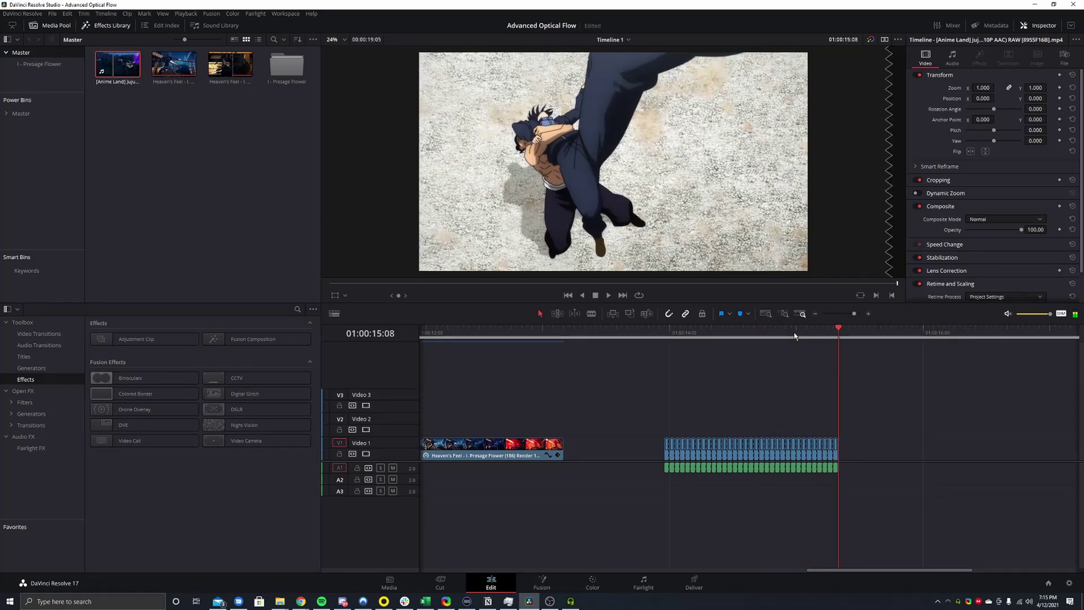
{"action": "left_click", "coordinate": [668, 334]}
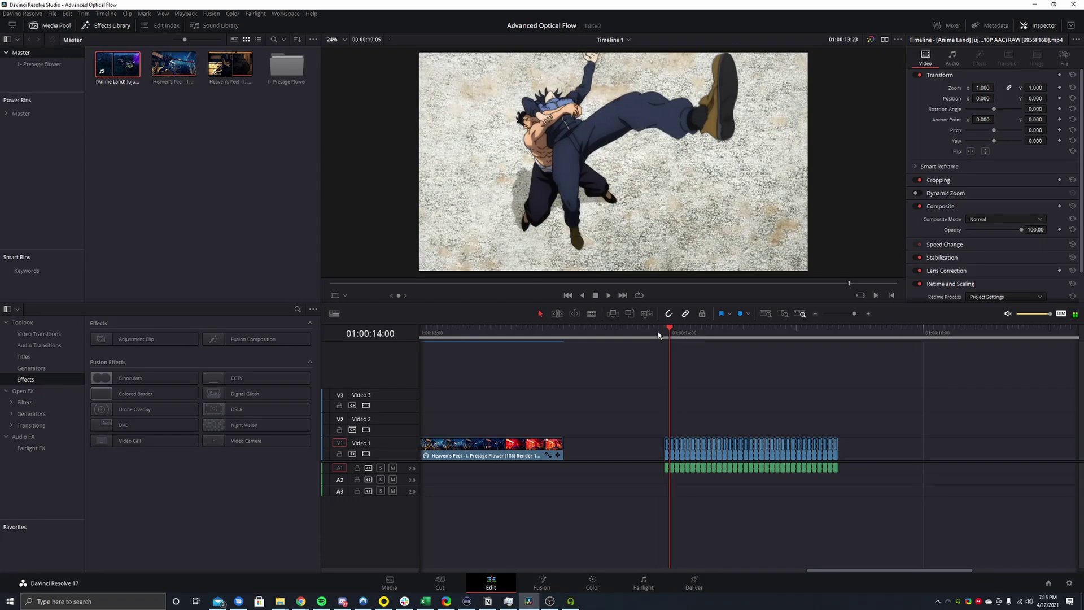
{"action": "left_click", "coordinate": [665, 334]}
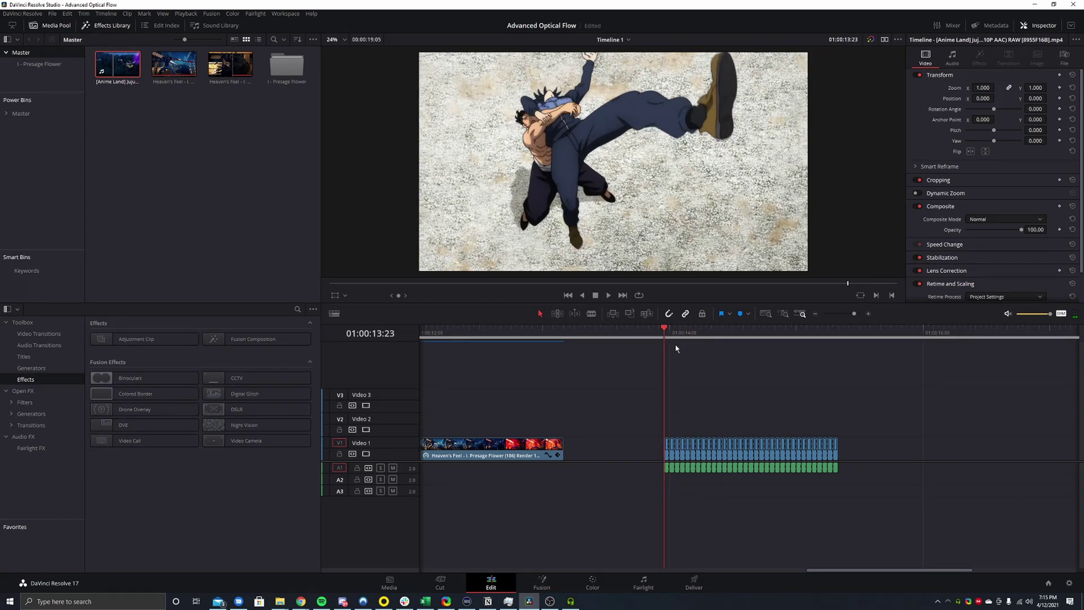
Step: Preview the cut clip, step frame by frame, and zoom into the timeline
{"action": "mouse_move", "coordinate": [666, 334]}
{"action": "left_mouse_down"}
{"action": "mouse_move", "coordinate": [709, 334]}
{"action": "mouse_move", "coordinate": [667, 334]}
{"action": "left_mouse_up"}
{"action": "key", "text": "Right"}
{"action": "key", "text": "Left"}
{"action": "scroll", "coordinate": [721, 406], "scroll_direction": "up", "scroll_amount": 5}
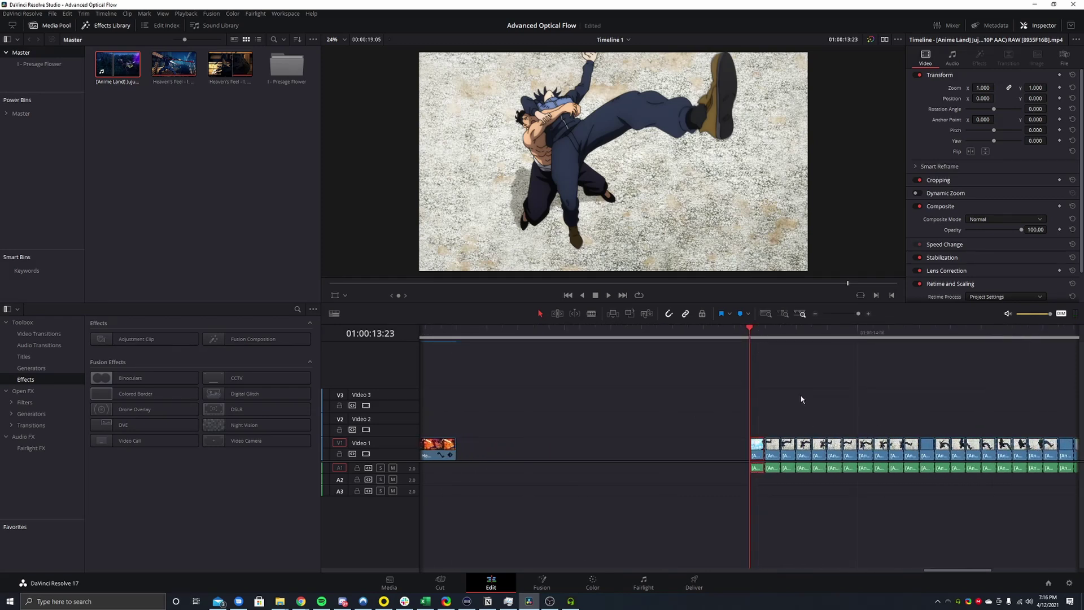
{"action": "scroll", "coordinate": [799, 400], "scroll_direction": "right", "scroll_amount": 5}
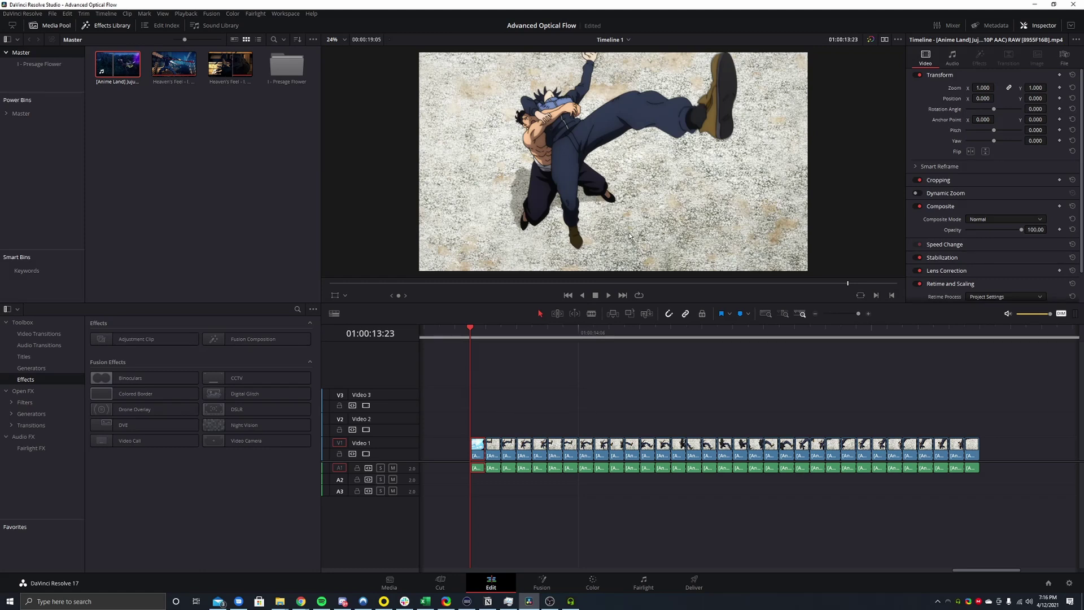
Step: Ripple-delete two single-frame pieces so the remaining pieces close up
{"action": "key", "text": "Right"}
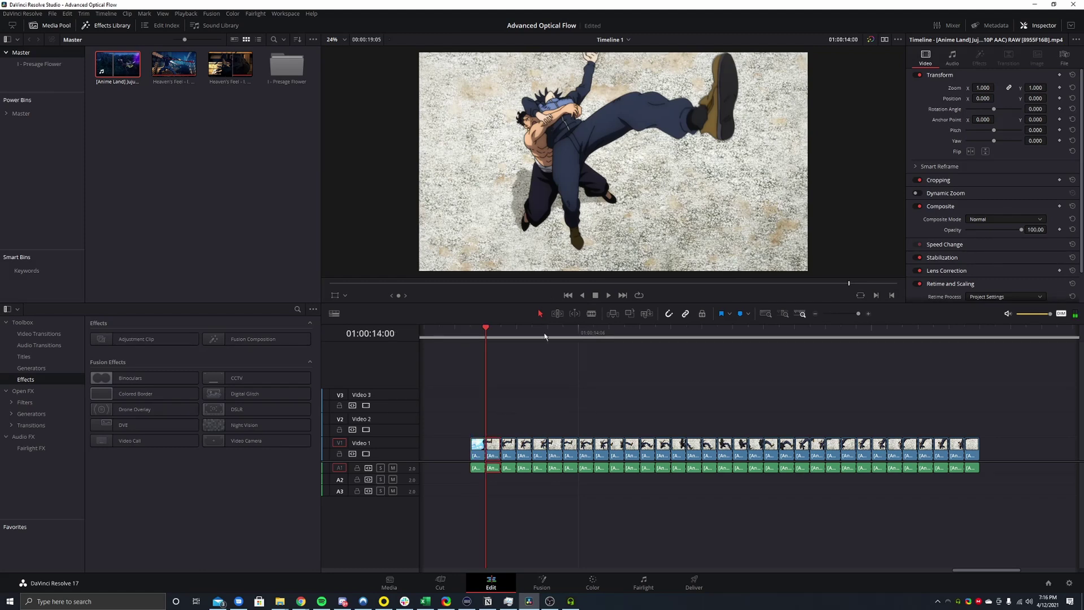
{"action": "key", "text": "BackSpace"}
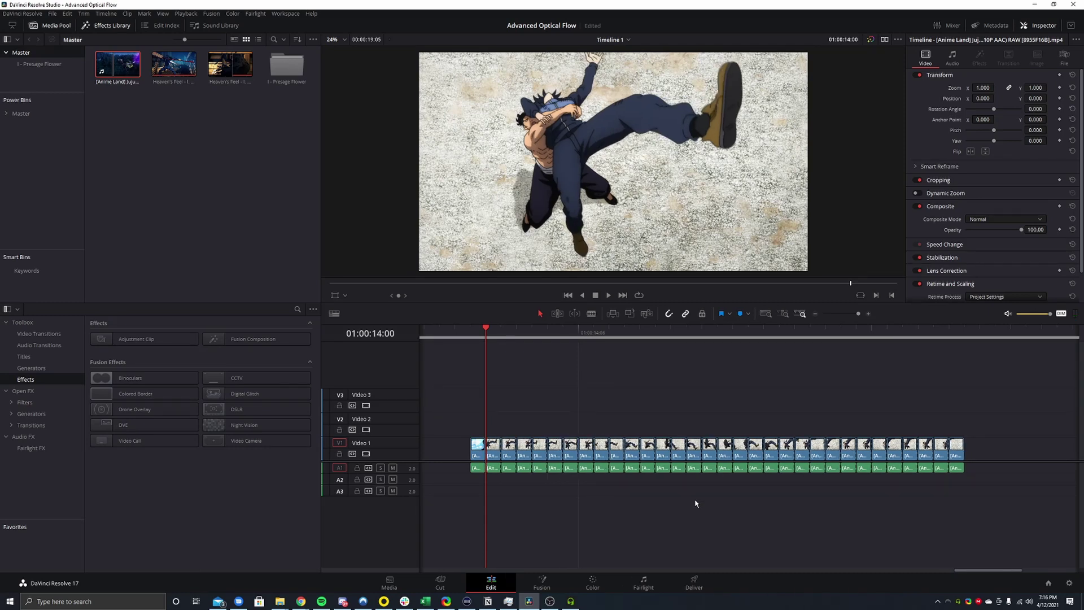
{"action": "key", "text": "Right"}
{"action": "key", "text": "BackSpace"}
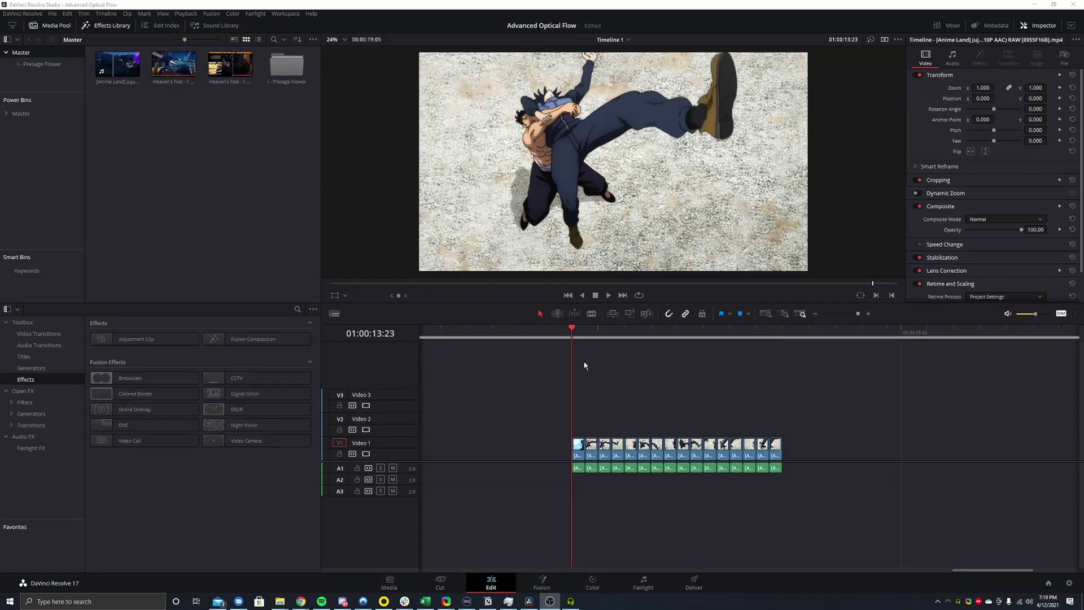
Step: Combine all the pieces on Video 1 and A1 into Compound Clip 1
{"action": "left_click_drag", "start_coordinate": [572, 436], "coordinate": [776, 452]}
{"action": "right_click", "coordinate": [736, 449]}
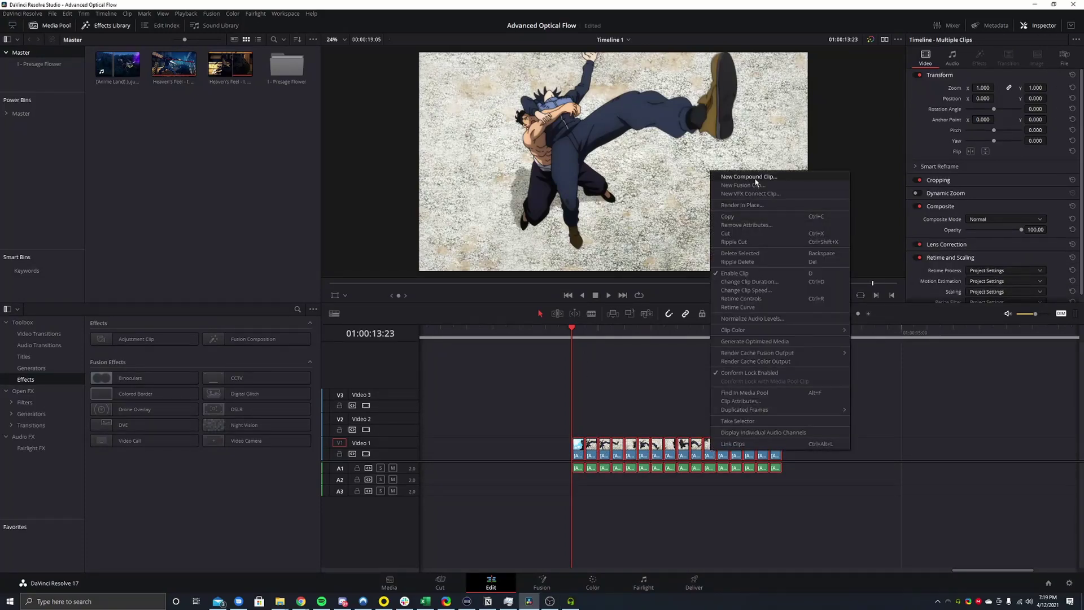
{"action": "left_click", "coordinate": [755, 177]}
{"action": "left_click", "coordinate": [550, 325]}
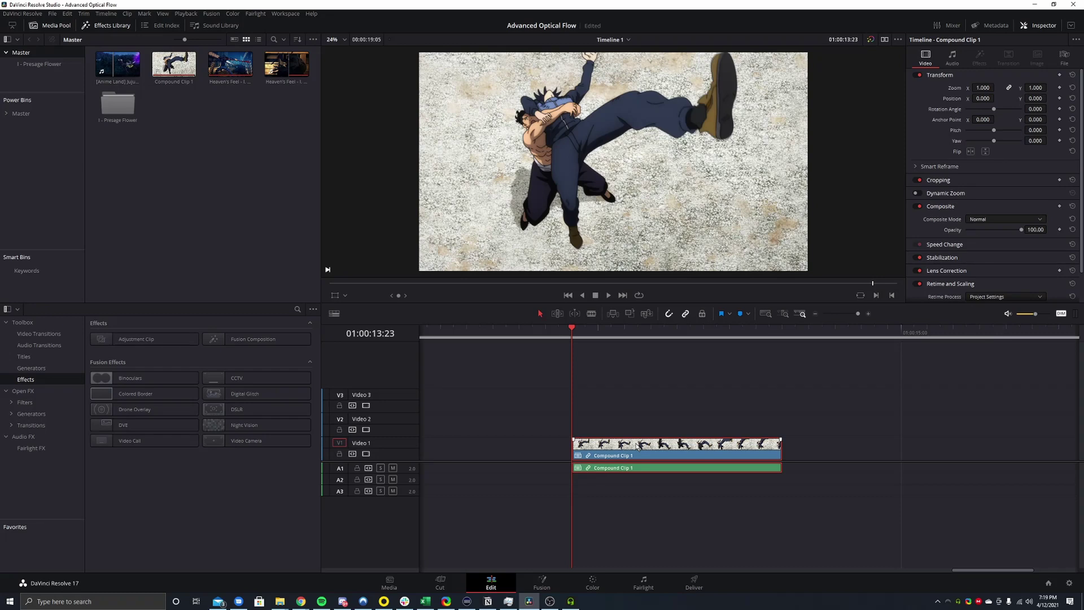
Step: Set Render in Place for Compound Clip 1 to uncompressed AVI format
{"action": "right_click", "coordinate": [621, 450]}
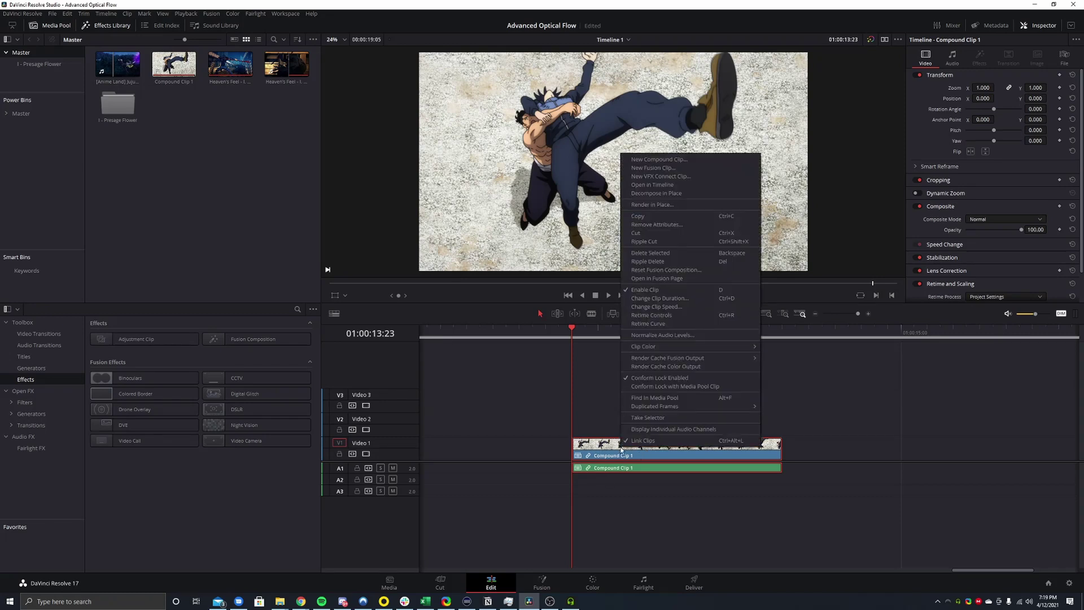
{"action": "left_click", "coordinate": [672, 204]}
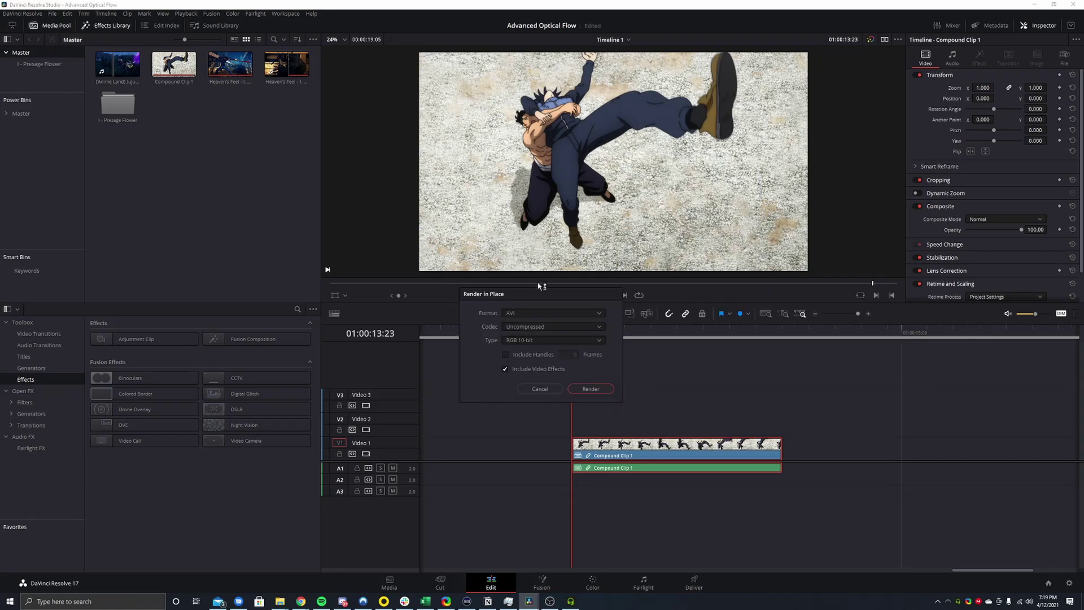
{"action": "left_click", "coordinate": [551, 312]}
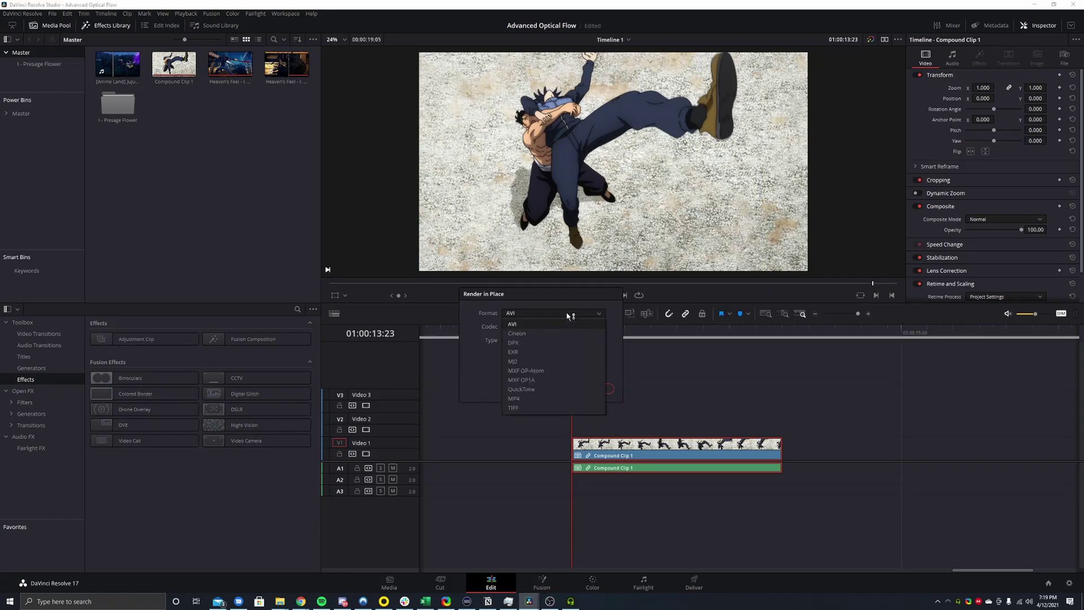
{"action": "left_click", "coordinate": [569, 314]}
{"action": "left_click", "coordinate": [570, 313]}
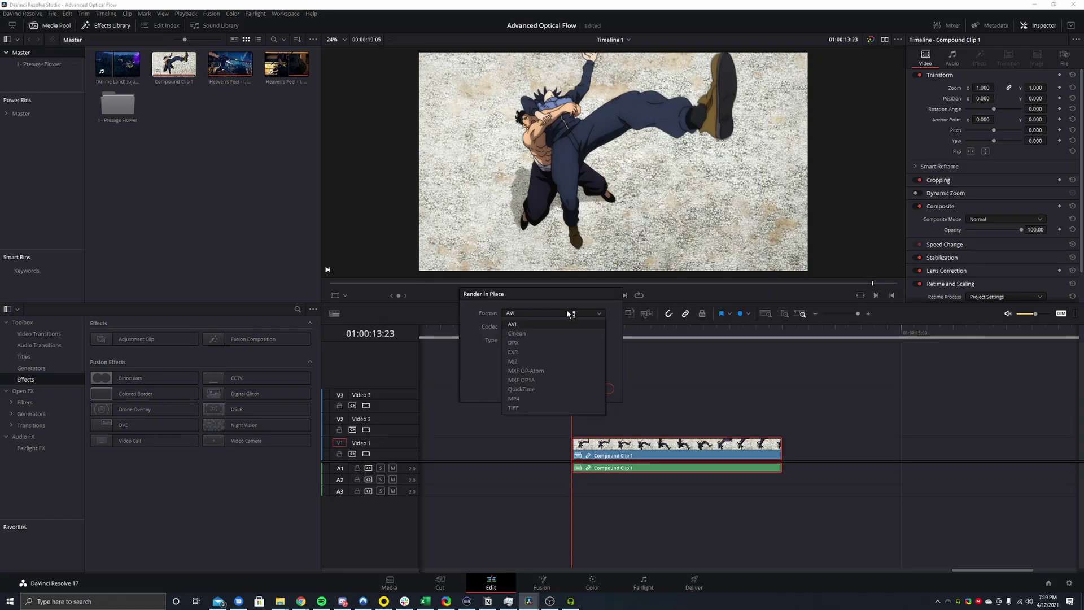
{"action": "left_click", "coordinate": [537, 388]}
{"action": "left_click", "coordinate": [534, 314]}
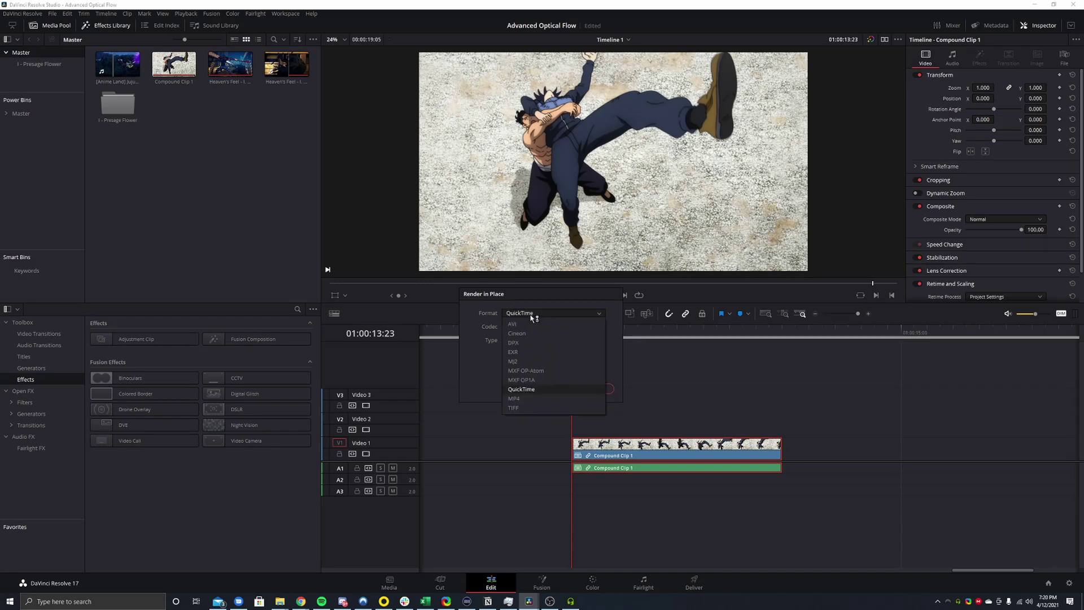
{"action": "left_click", "coordinate": [516, 400]}
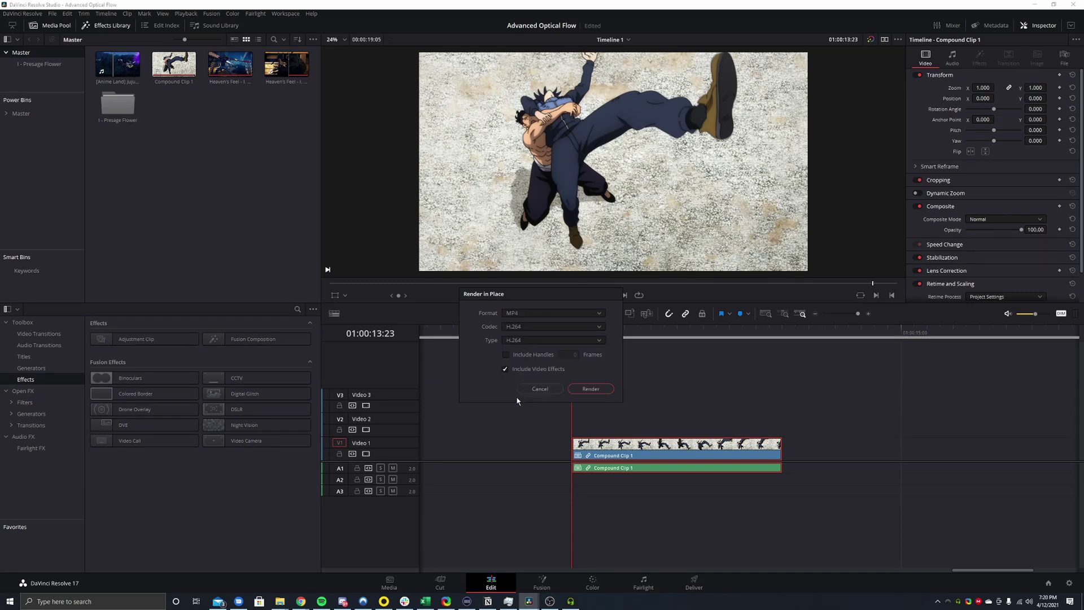
{"action": "left_click", "coordinate": [558, 314]}
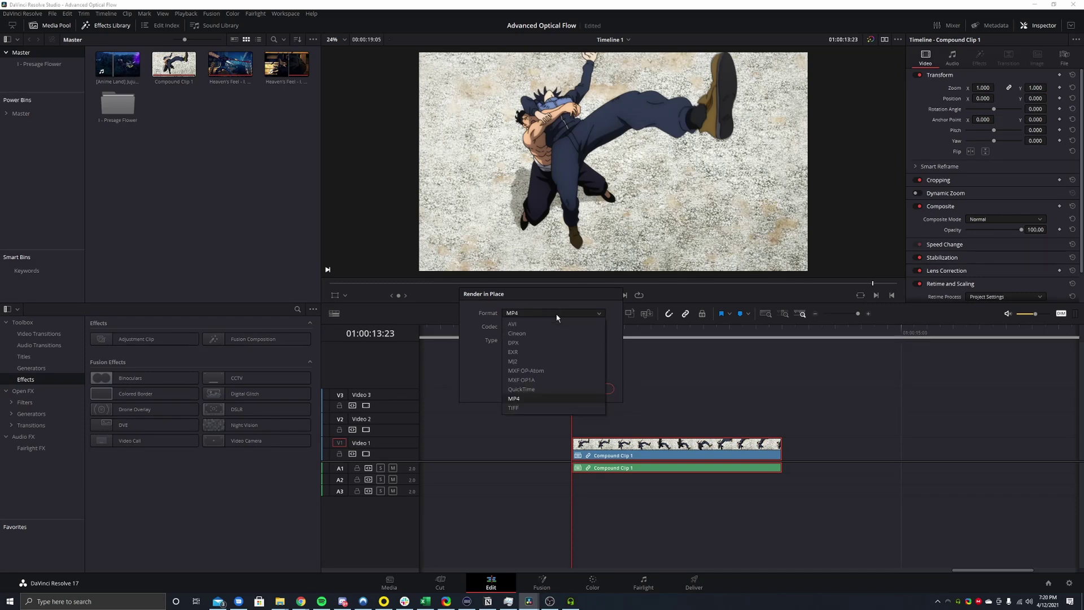
{"action": "left_click", "coordinate": [522, 313]}
{"action": "left_click", "coordinate": [523, 314]}
{"action": "left_click", "coordinate": [520, 325]}
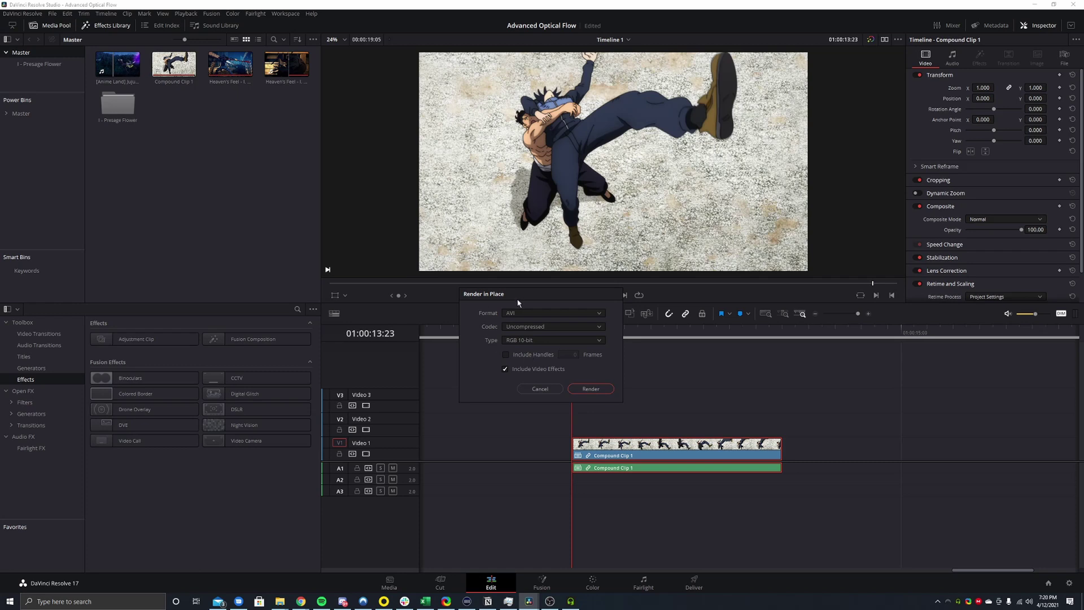
Step: Render the compound clip in place into the Davinci Render In Place Videos folder
{"action": "left_click_drag", "start_coordinate": [519, 302], "coordinate": [471, 328]}
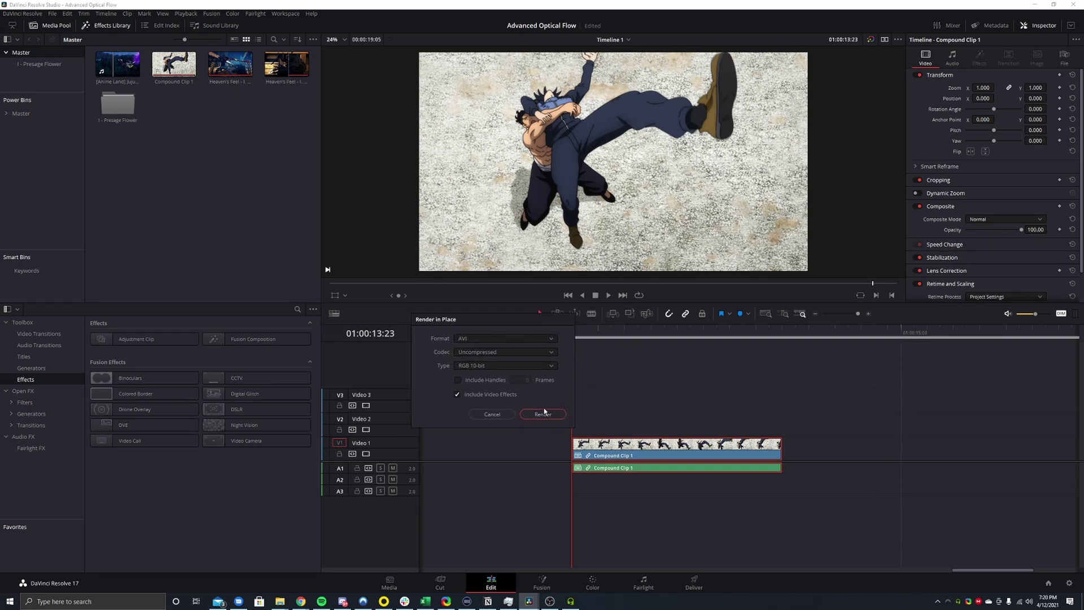
{"action": "left_click", "coordinate": [544, 413]}
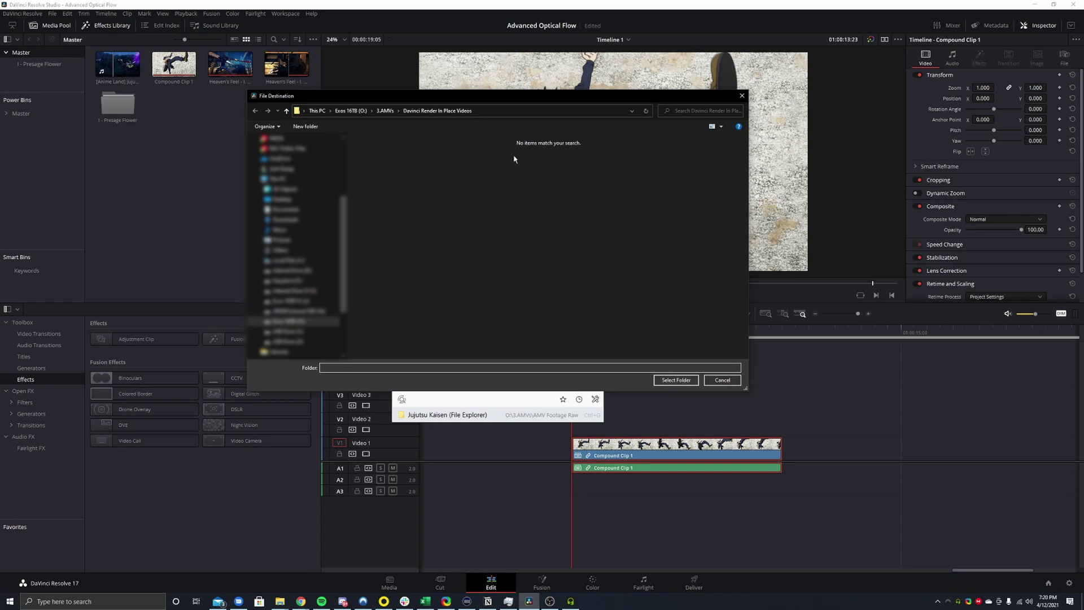
{"action": "left_click", "coordinate": [674, 380]}
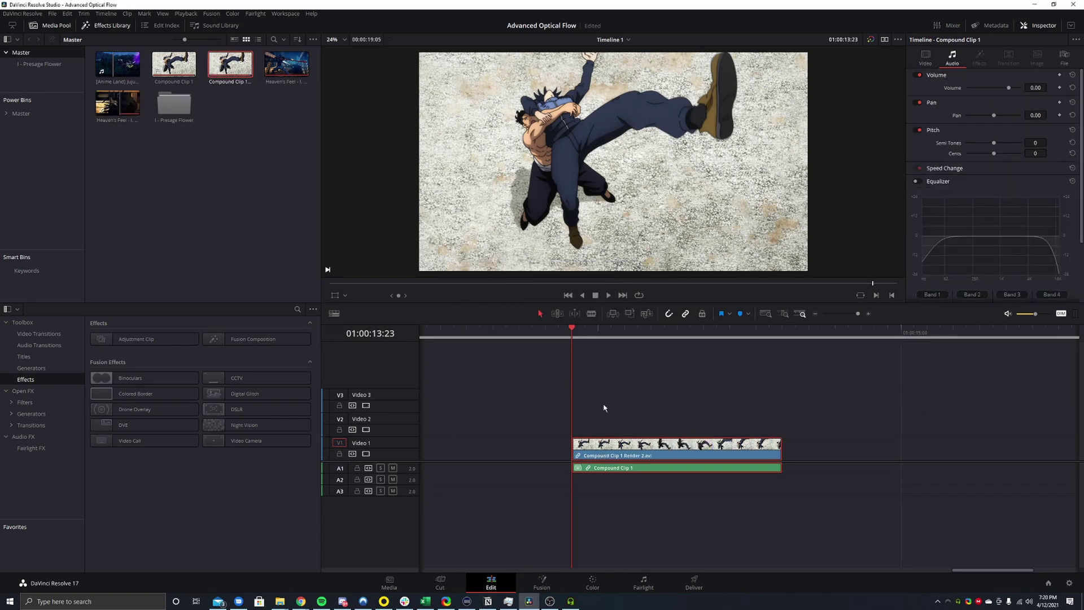
Step: Preview the rendered clip and bring up its Inspector video properties
{"action": "key", "text": "space"}
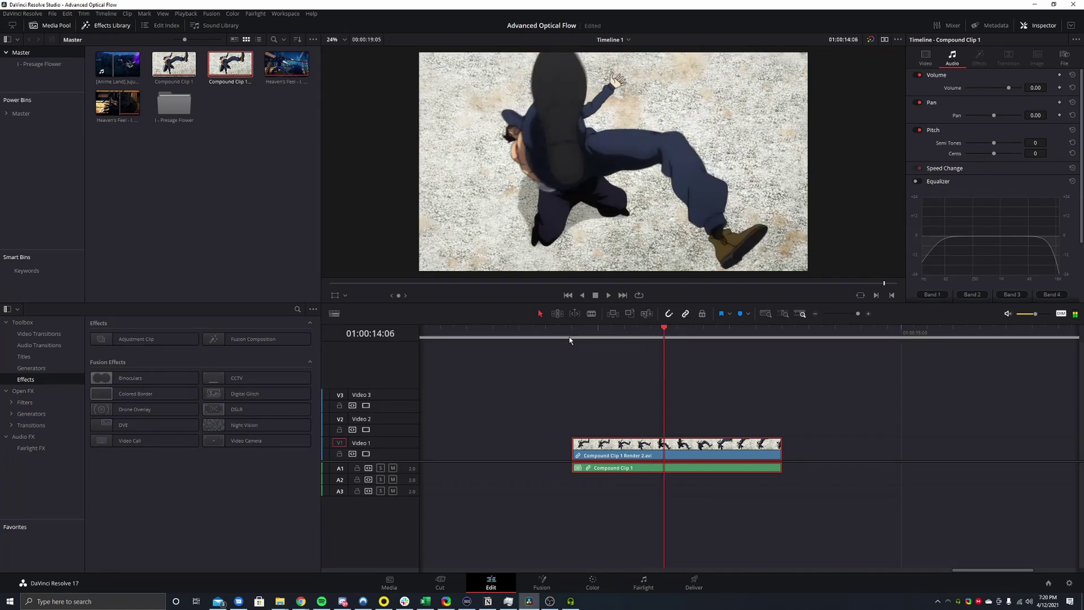
{"action": "left_click", "coordinate": [573, 337]}
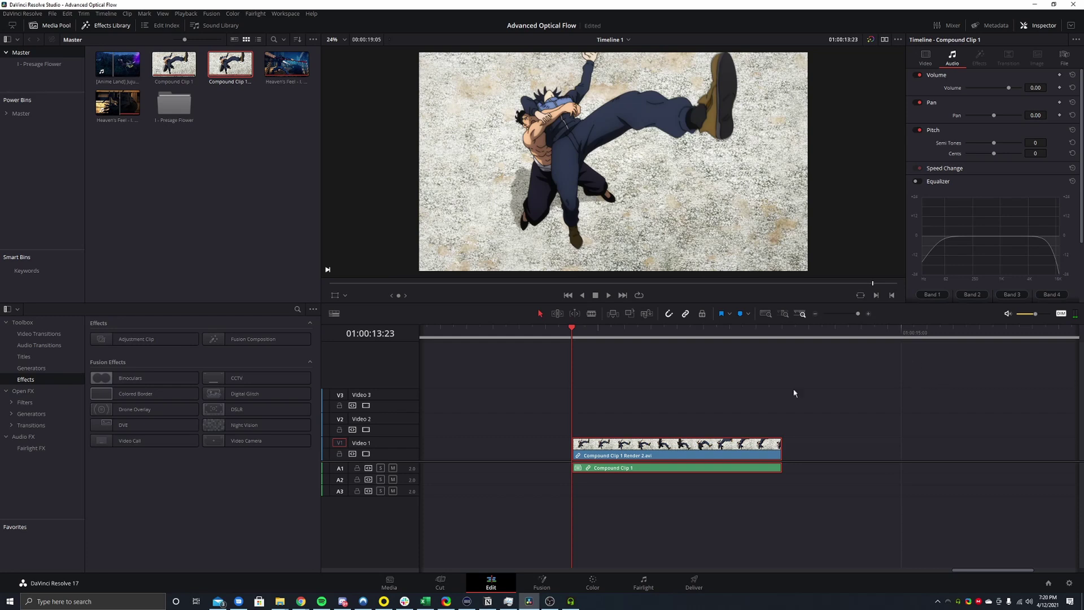
{"action": "scroll", "coordinate": [960, 200], "scroll_direction": "down", "scroll_amount": 2}
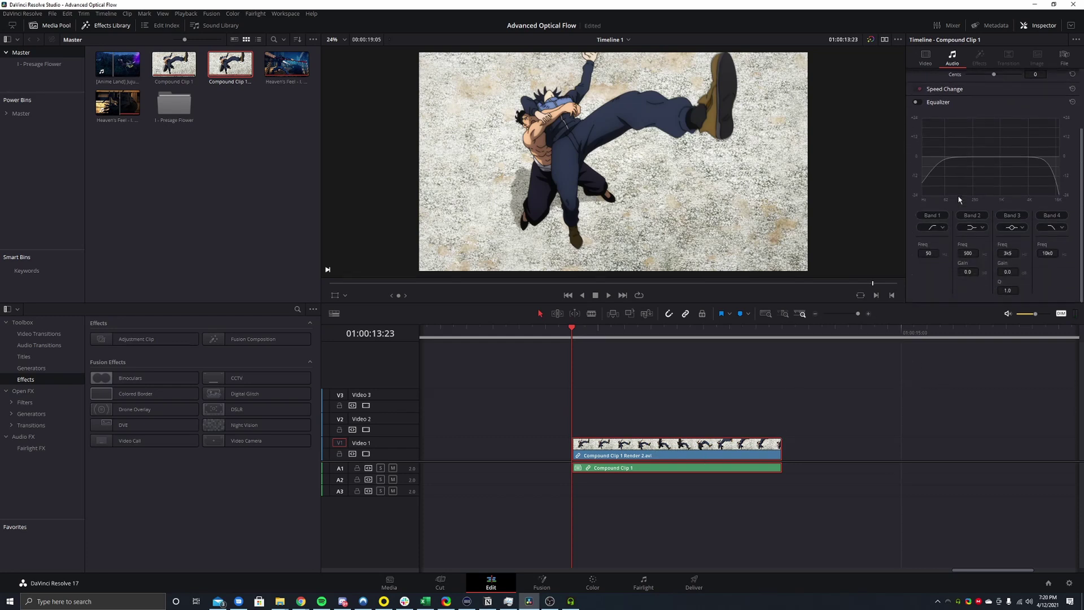
{"action": "left_click", "coordinate": [926, 56]}
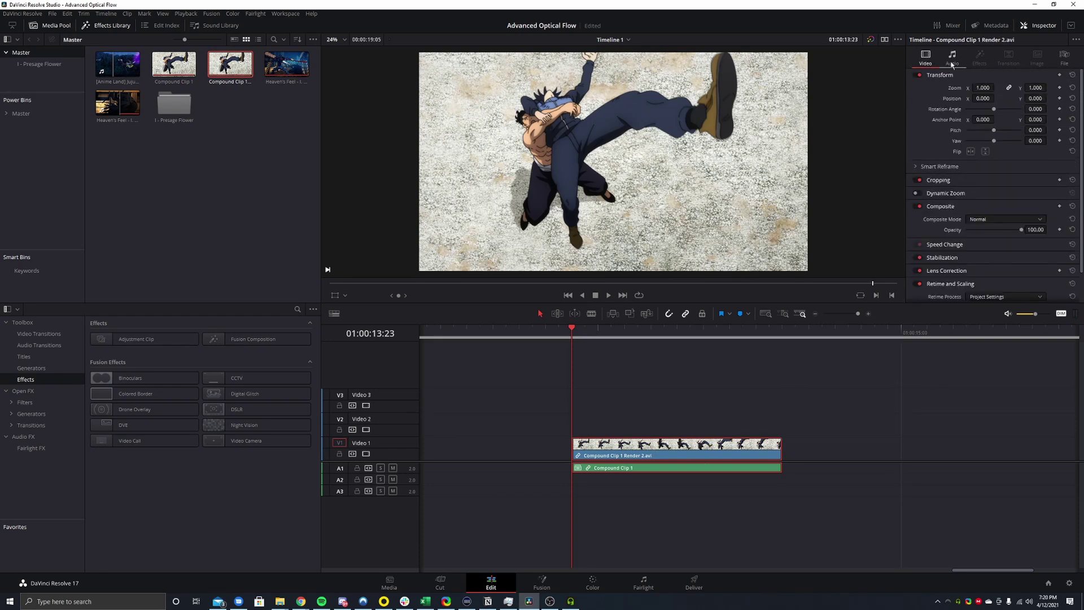
{"action": "left_click", "coordinate": [1023, 25]}
{"action": "left_click", "coordinate": [1037, 27]}
{"action": "scroll", "coordinate": [942, 190], "scroll_direction": "down", "scroll_amount": 2}
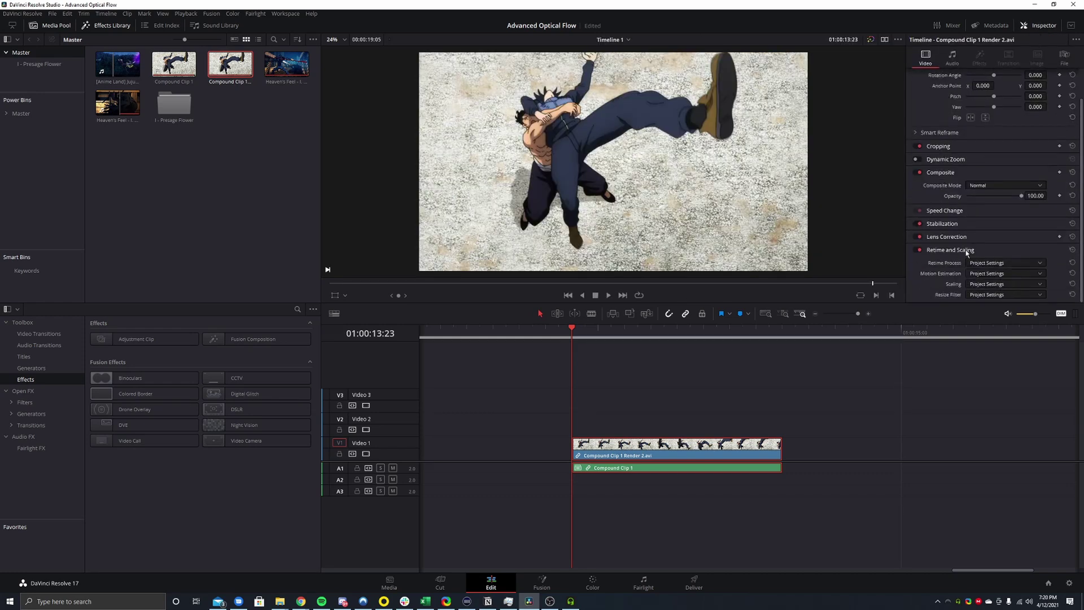
Step: Set Retime Process to Optical Flow and Motion Estimation to Enhanced Better
{"action": "left_click", "coordinate": [1000, 264]}
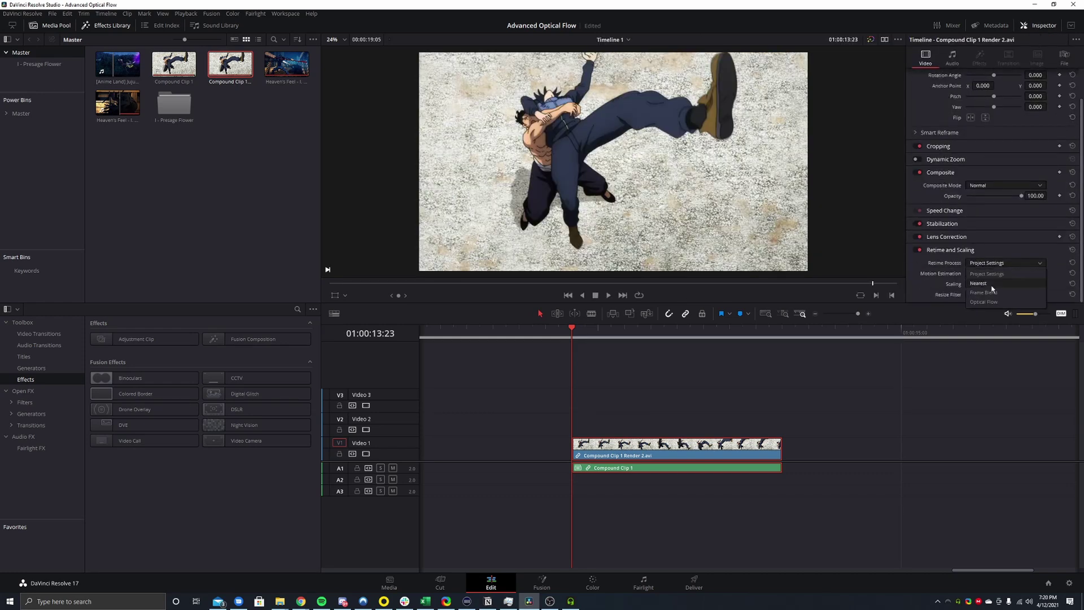
{"action": "left_click", "coordinate": [984, 302]}
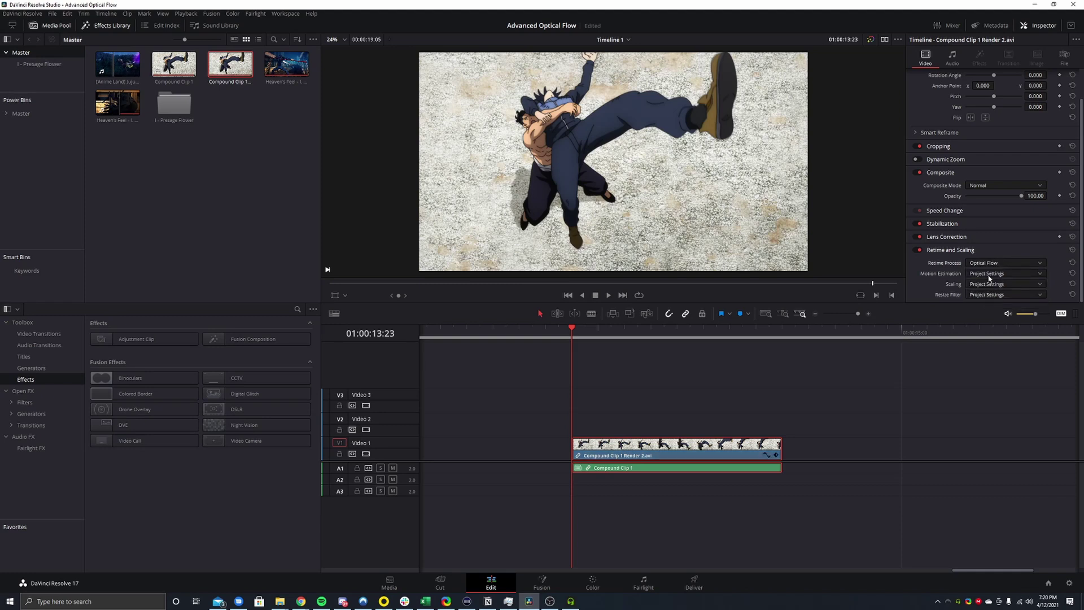
{"action": "left_click", "coordinate": [988, 273]}
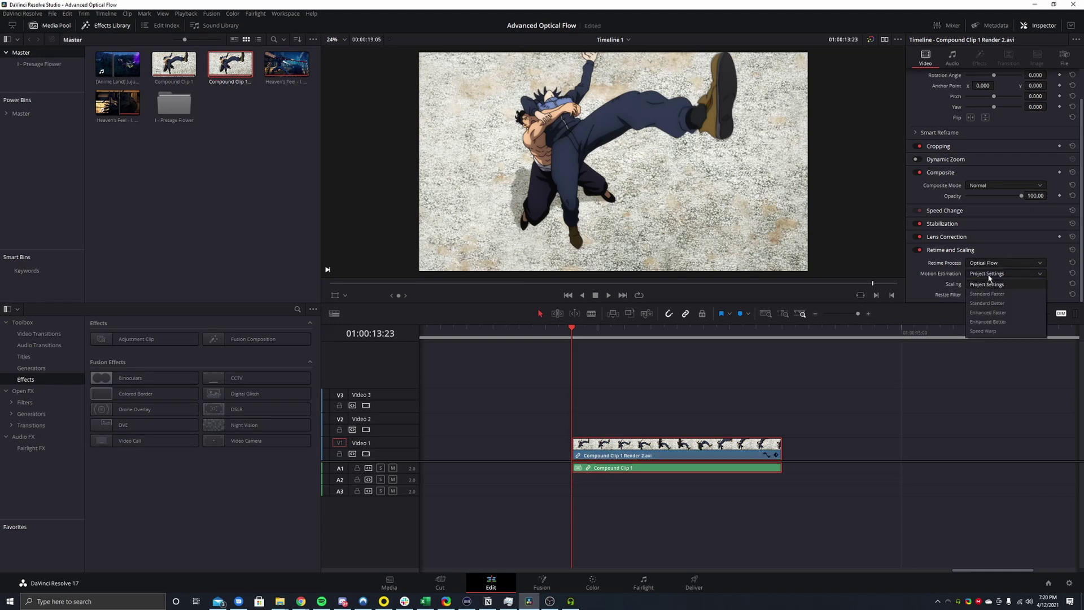
{"action": "left_click", "coordinate": [994, 322]}
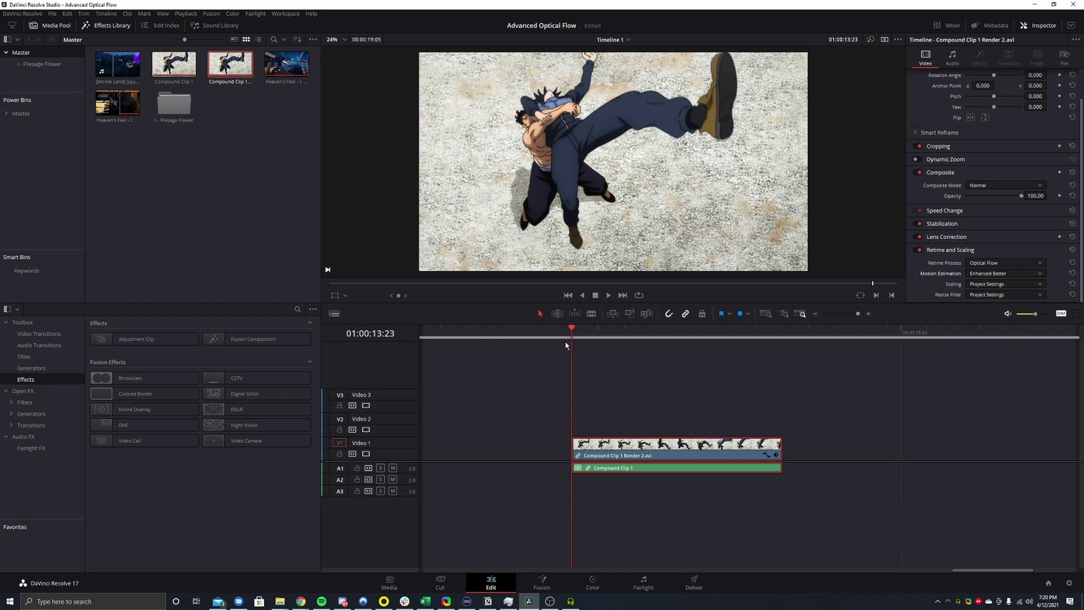
Step: Enable Retime Controls on the clip and drag its end handle right to slow it
{"action": "right_click", "coordinate": [658, 448]}
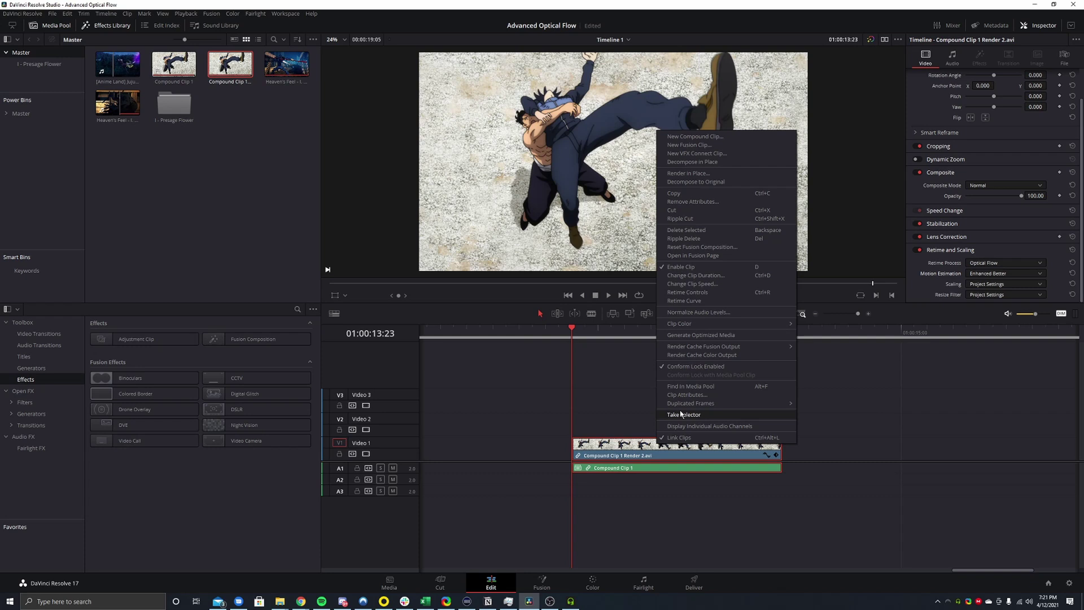
{"action": "left_click", "coordinate": [705, 293]}
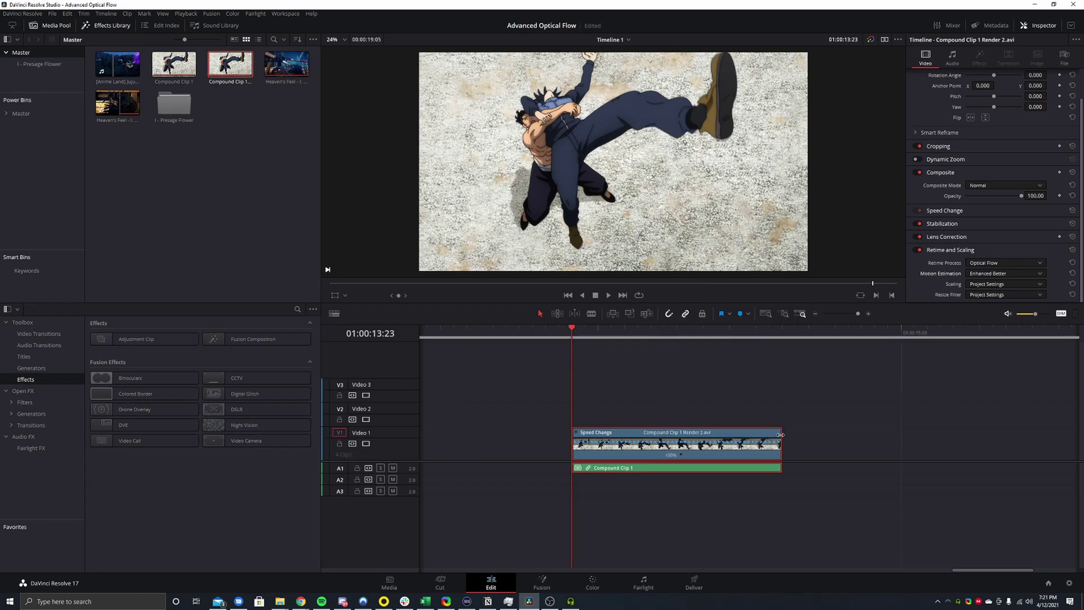
{"action": "left_click_drag", "start_coordinate": [782, 436], "coordinate": [1039, 422]}
Step: Unlink the Compound Clip 1 audio from the video and delete it from A1
{"action": "scroll", "coordinate": [854, 414], "scroll_direction": "left", "scroll_amount": 5}
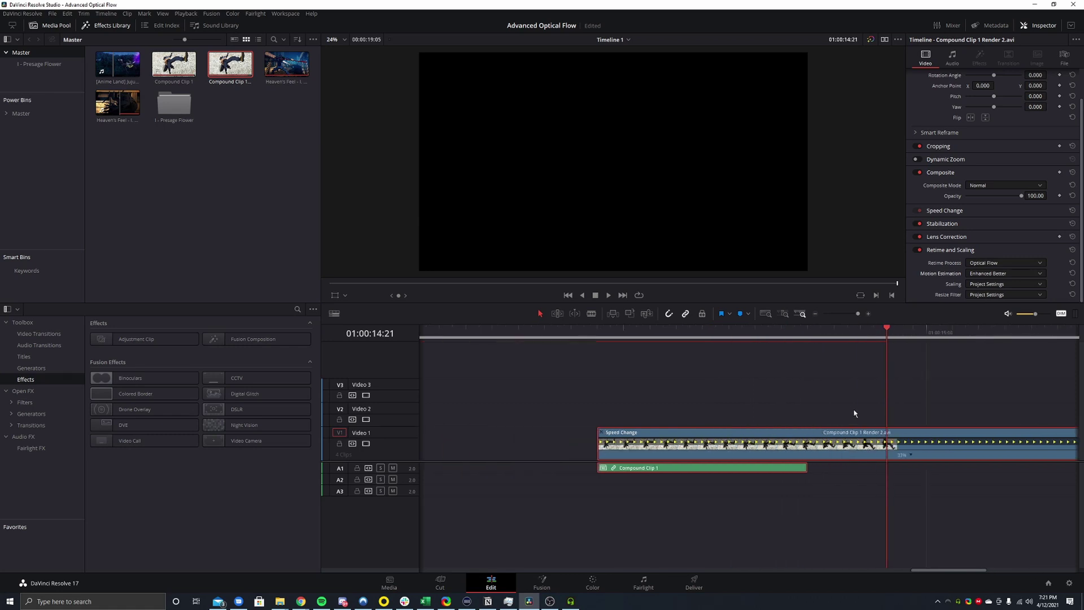
{"action": "scroll", "coordinate": [852, 389], "scroll_direction": "down", "scroll_amount": 1}
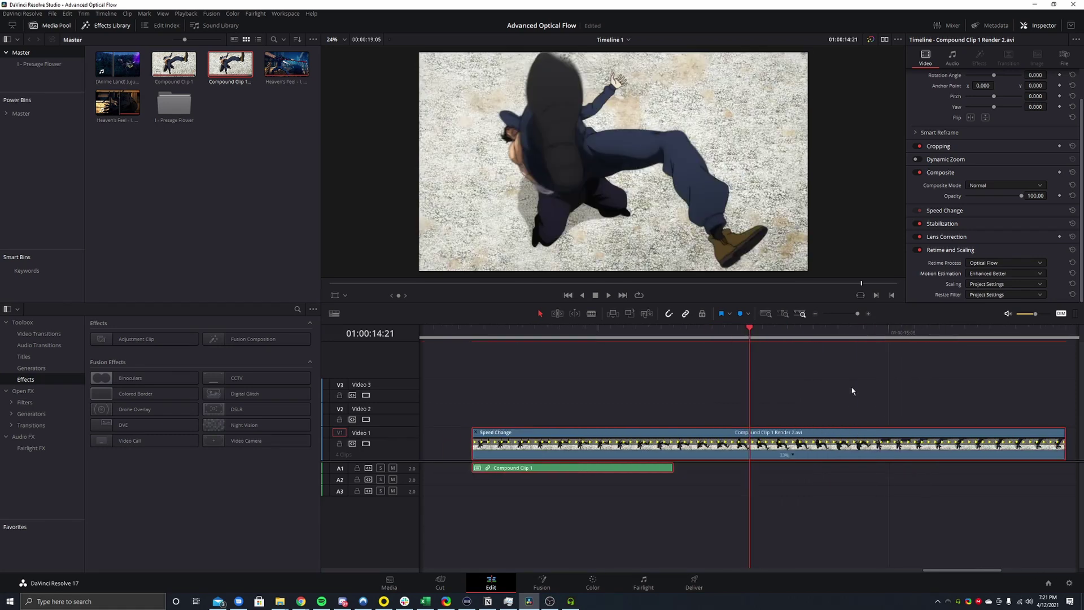
{"action": "scroll", "coordinate": [851, 391], "scroll_direction": "down", "scroll_amount": 1}
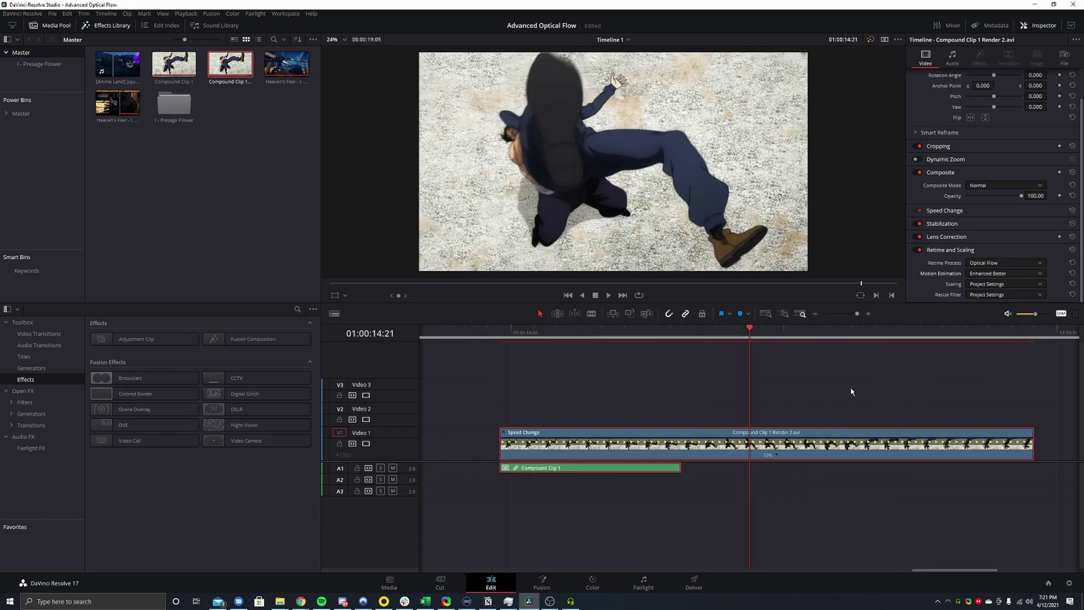
{"action": "right_click", "coordinate": [617, 473]}
{"action": "left_click", "coordinate": [639, 460]}
{"action": "left_click", "coordinate": [617, 484]}
{"action": "left_click", "coordinate": [618, 468]}
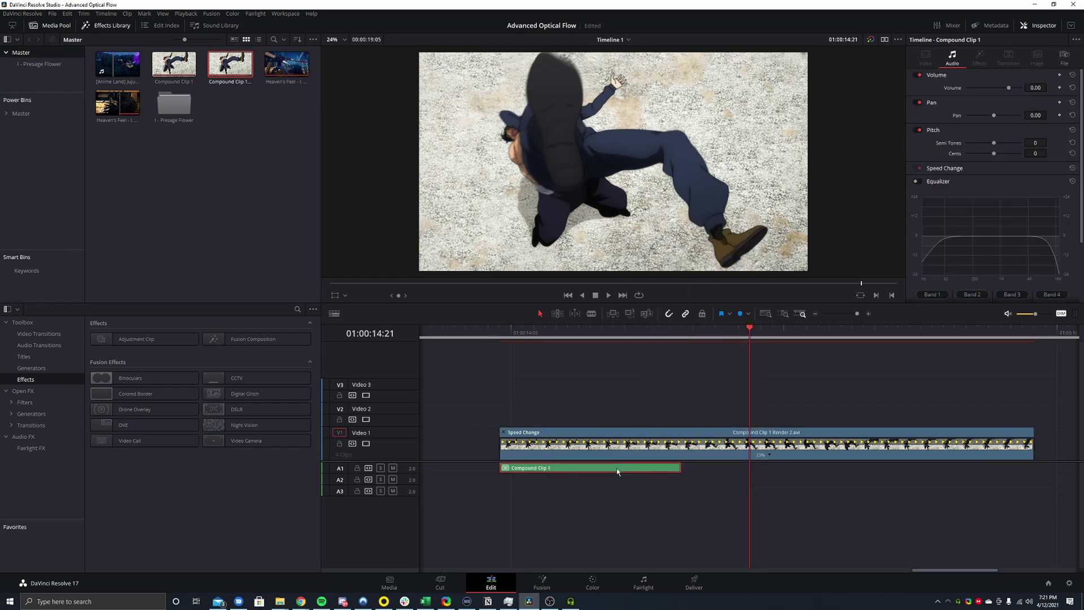
{"action": "key", "text": "Delete"}
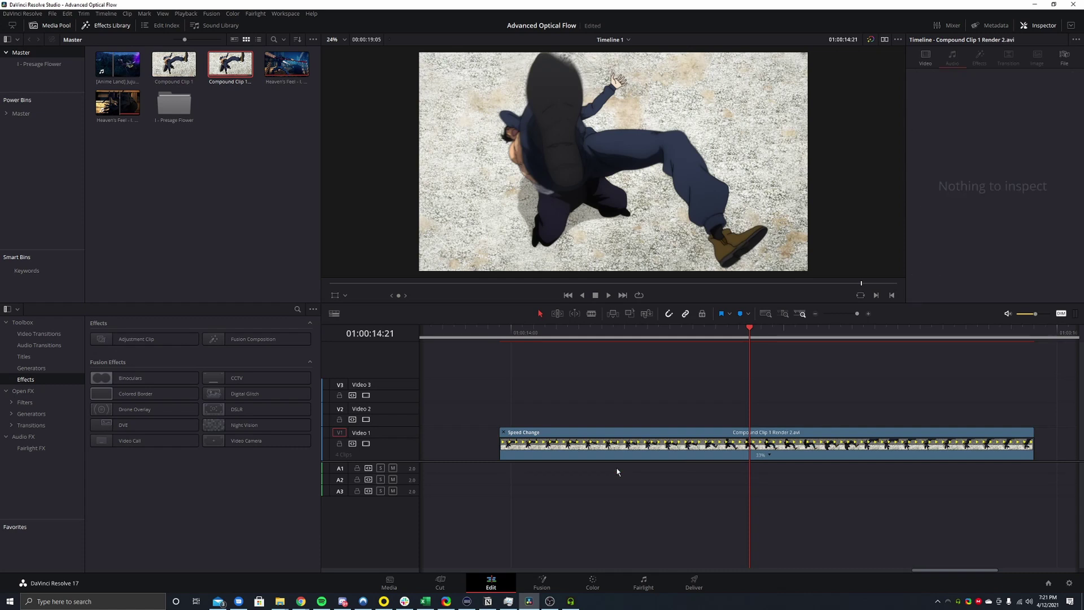
Step: Play the slowed video clip from its start twice to preview it
{"action": "key", "text": "Up"}
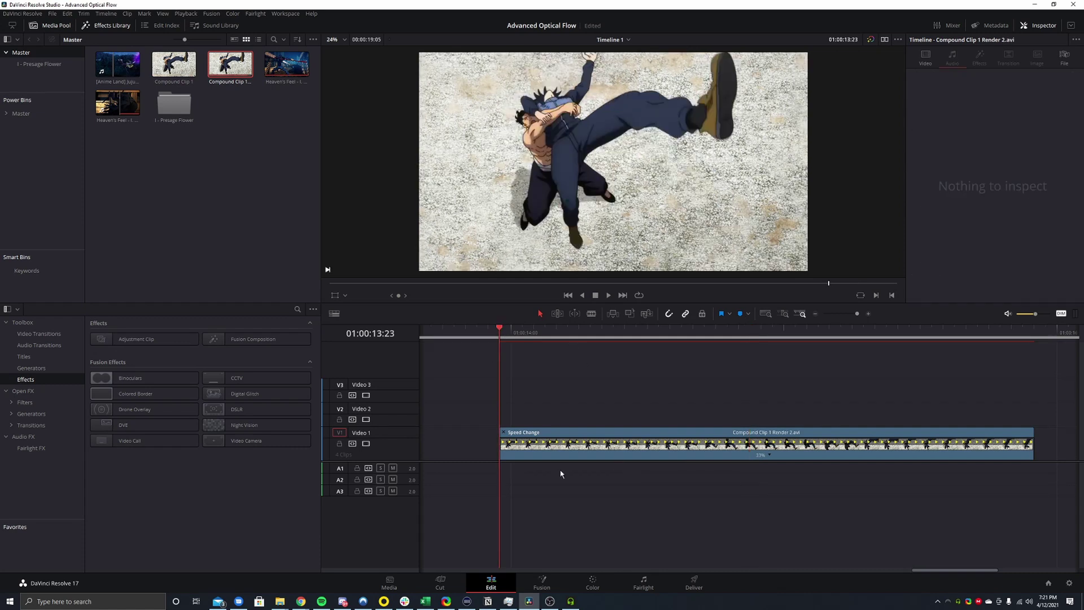
{"action": "left_click", "coordinate": [609, 296]}
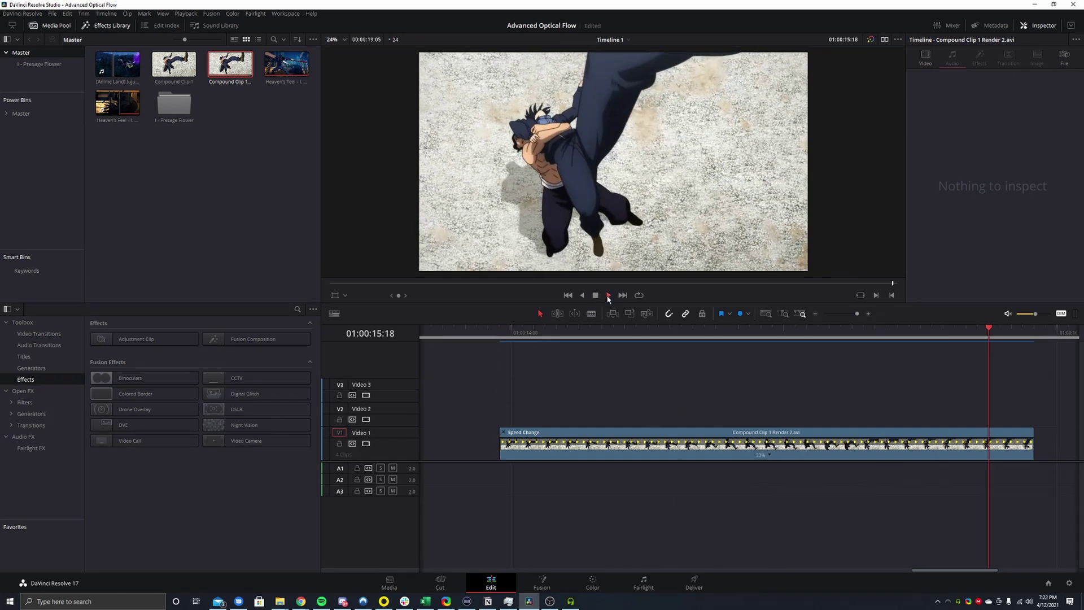
{"action": "key", "text": "Up"}
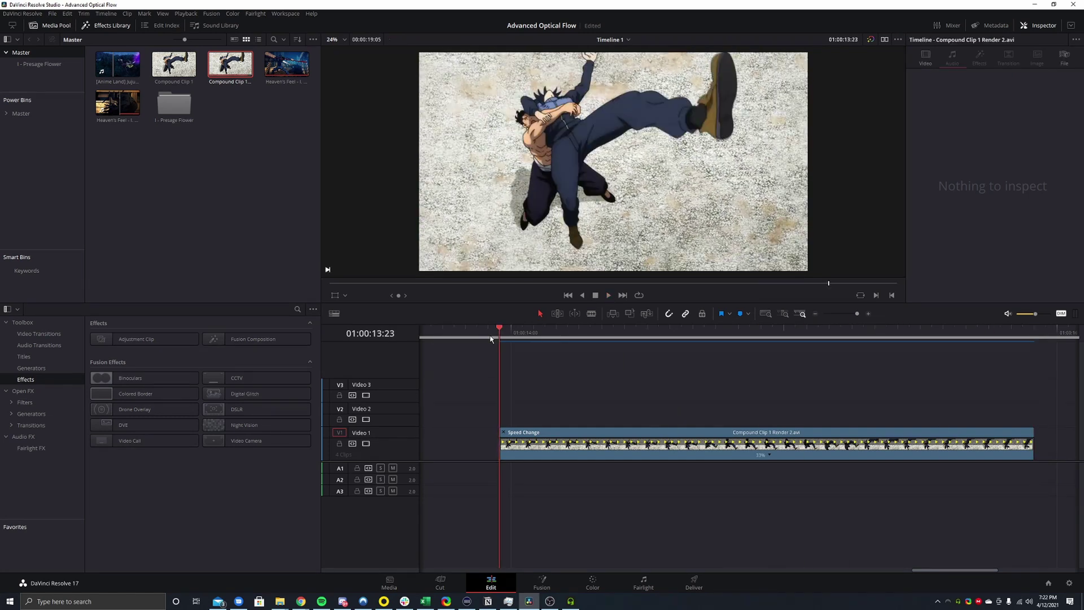
{"action": "left_click", "coordinate": [609, 295]}
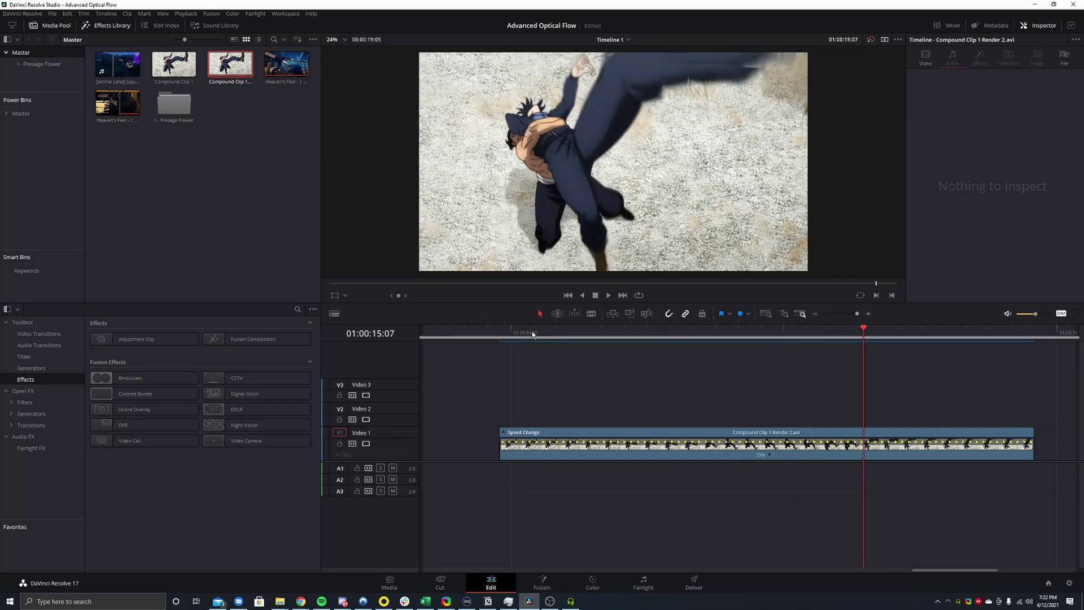
{"action": "key", "text": "Up"}
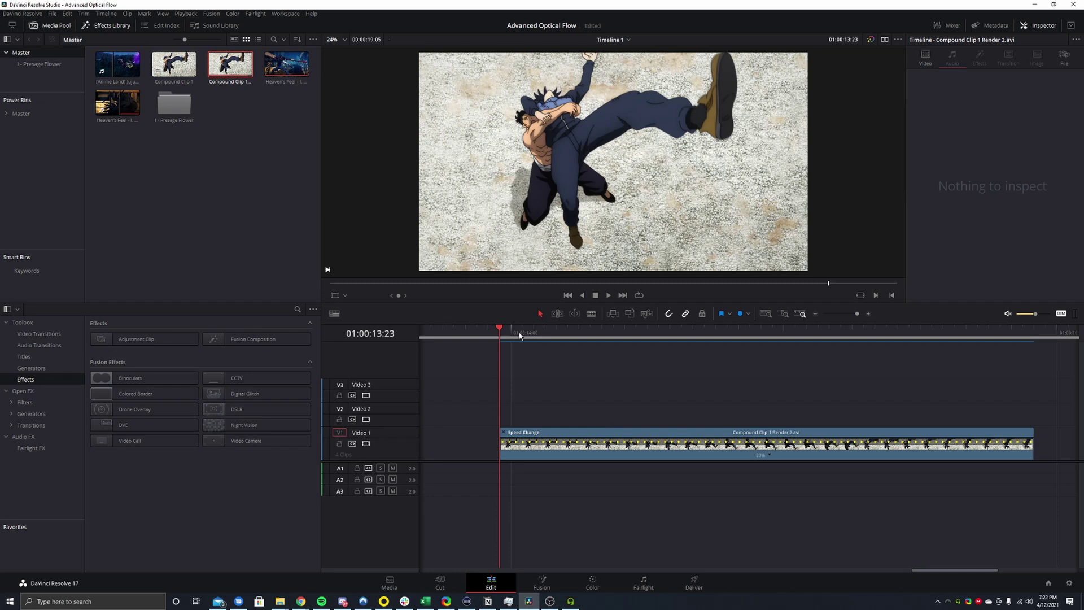
Step: Display the Retime Frame curve under Compound Clip 1 Render 2.avi and adjust the view
{"action": "right_click", "coordinate": [659, 448]}
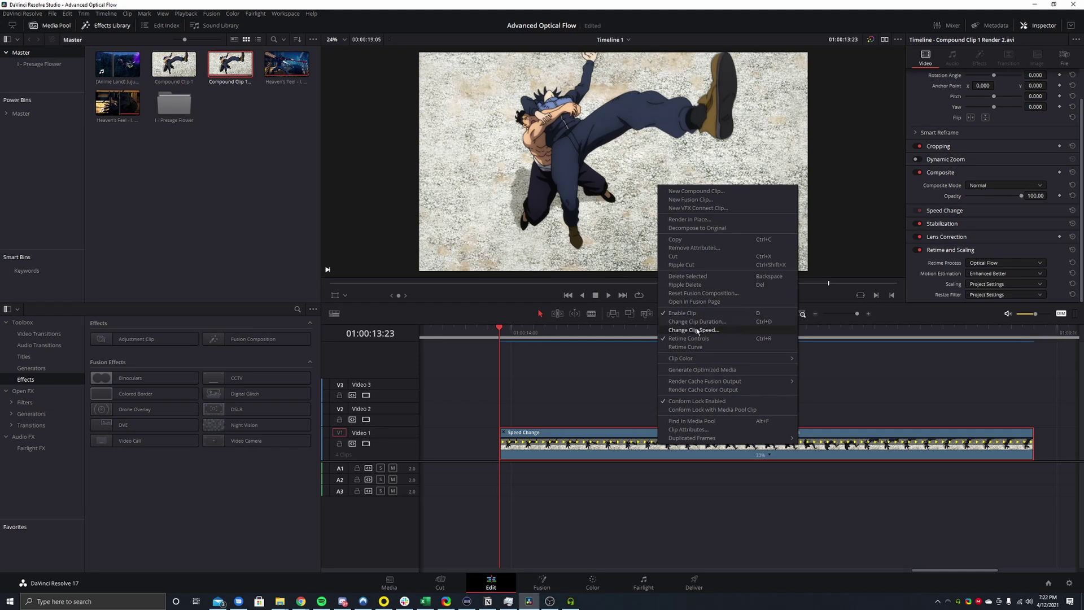
{"action": "left_click", "coordinate": [696, 347]}
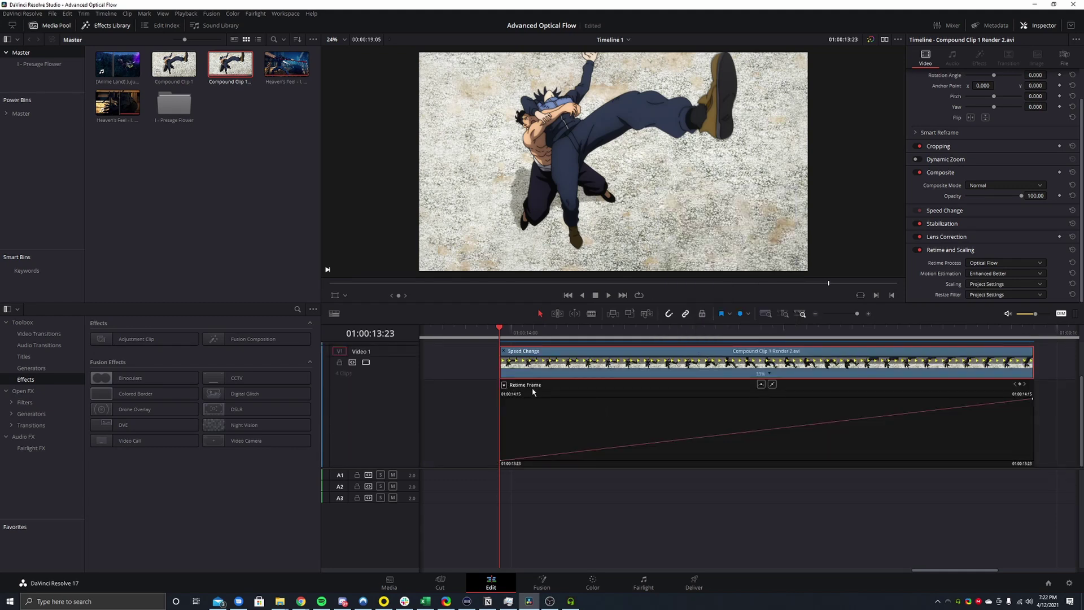
{"action": "left_click", "coordinate": [505, 385]}
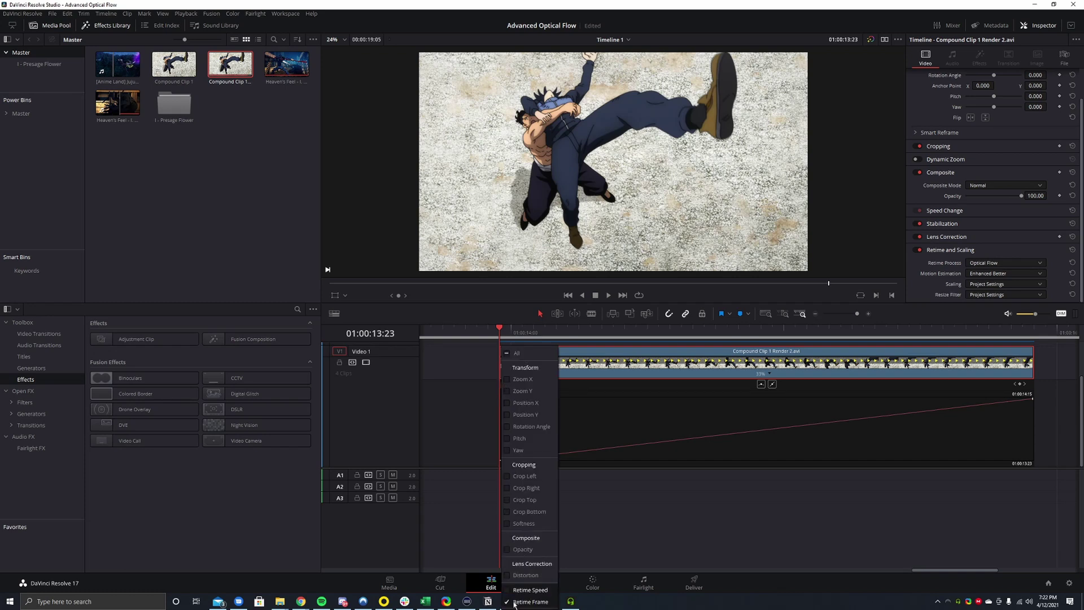
{"action": "left_click", "coordinate": [631, 489]}
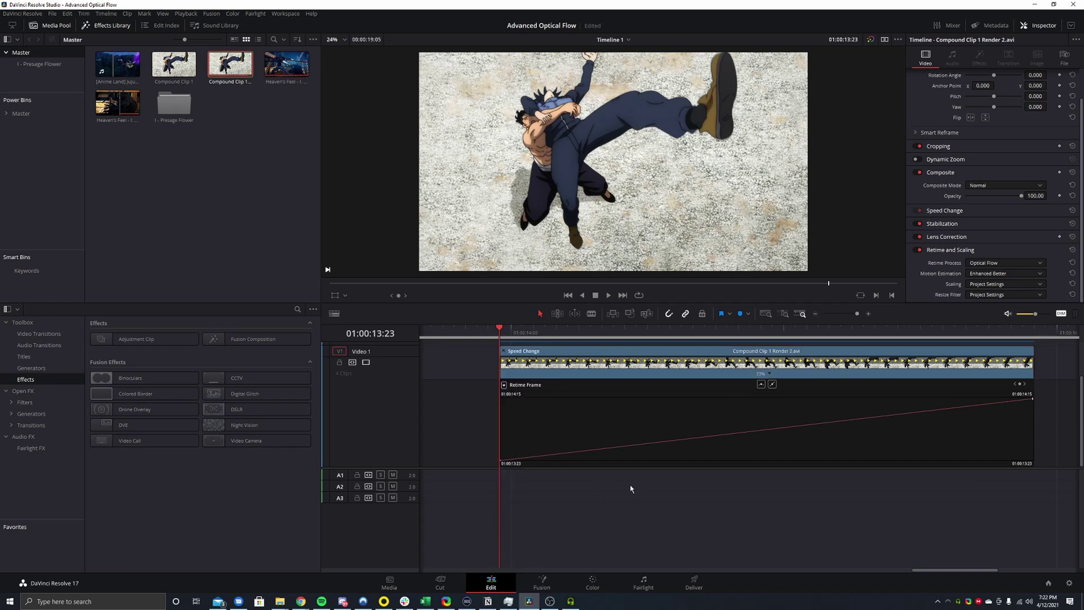
{"action": "scroll", "coordinate": [553, 397], "scroll_direction": "left", "scroll_amount": 3}
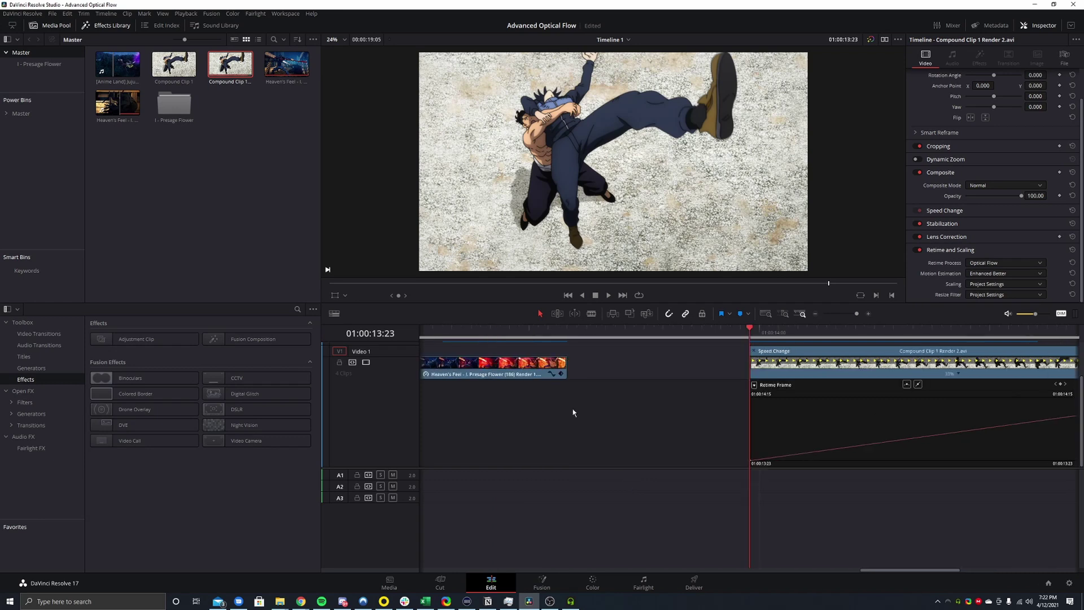
{"action": "scroll", "coordinate": [868, 414], "scroll_direction": "up", "scroll_amount": 3}
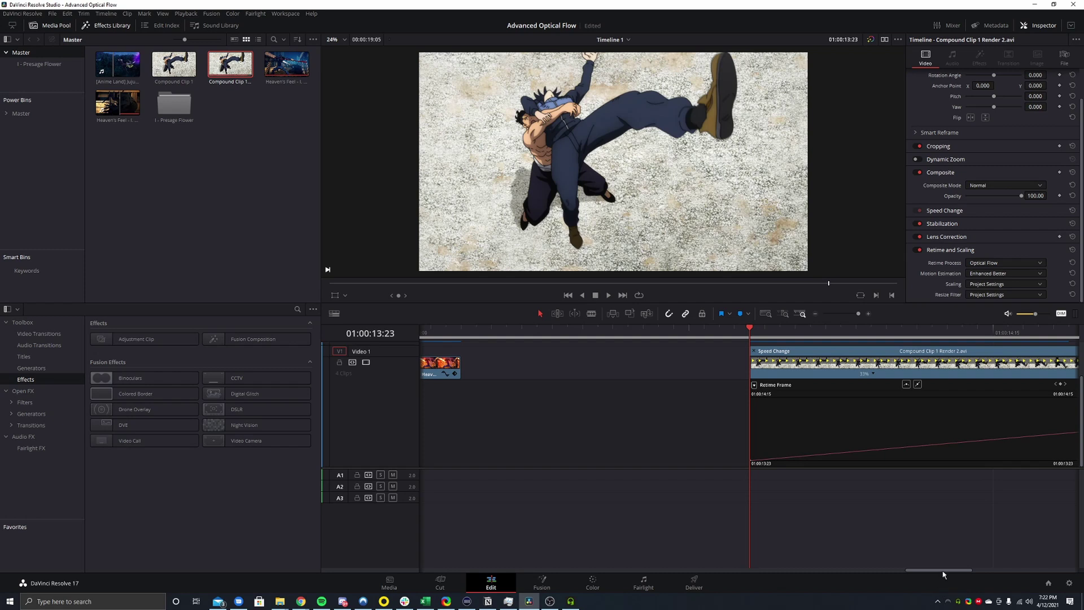
{"action": "mouse_move", "coordinate": [945, 571]}
{"action": "left_mouse_down"}
{"action": "mouse_move", "coordinate": [990, 573]}
{"action": "mouse_move", "coordinate": [961, 566]}
{"action": "left_mouse_up"}
{"action": "scroll", "coordinate": [811, 467], "scroll_direction": "left", "scroll_amount": 3}
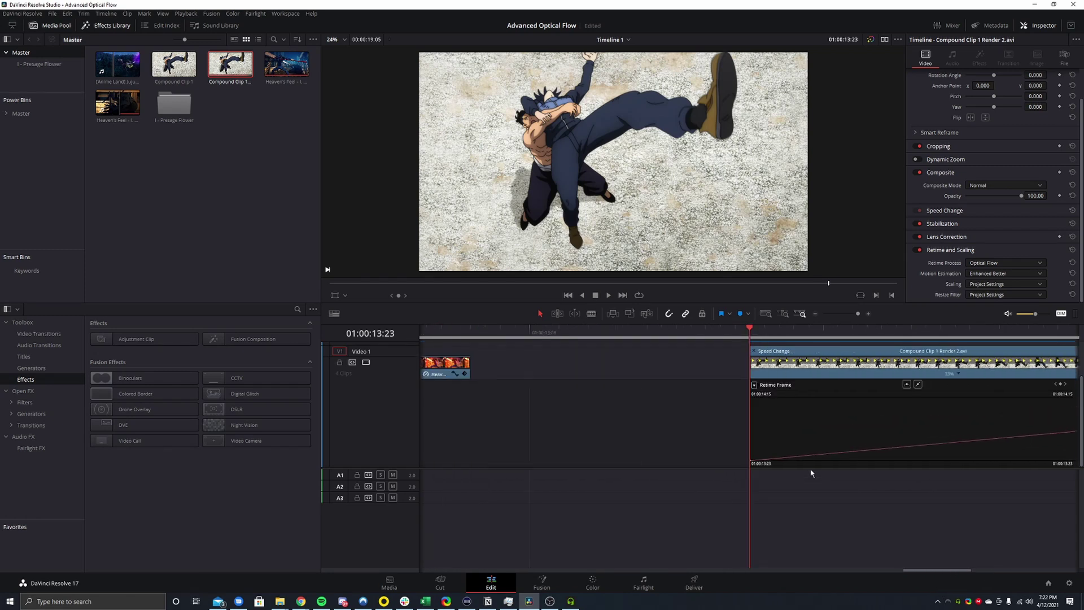
{"action": "scroll", "coordinate": [816, 473], "scroll_direction": "down", "scroll_amount": 1}
{"action": "left_click_drag", "start_coordinate": [852, 571], "coordinate": [887, 572]}
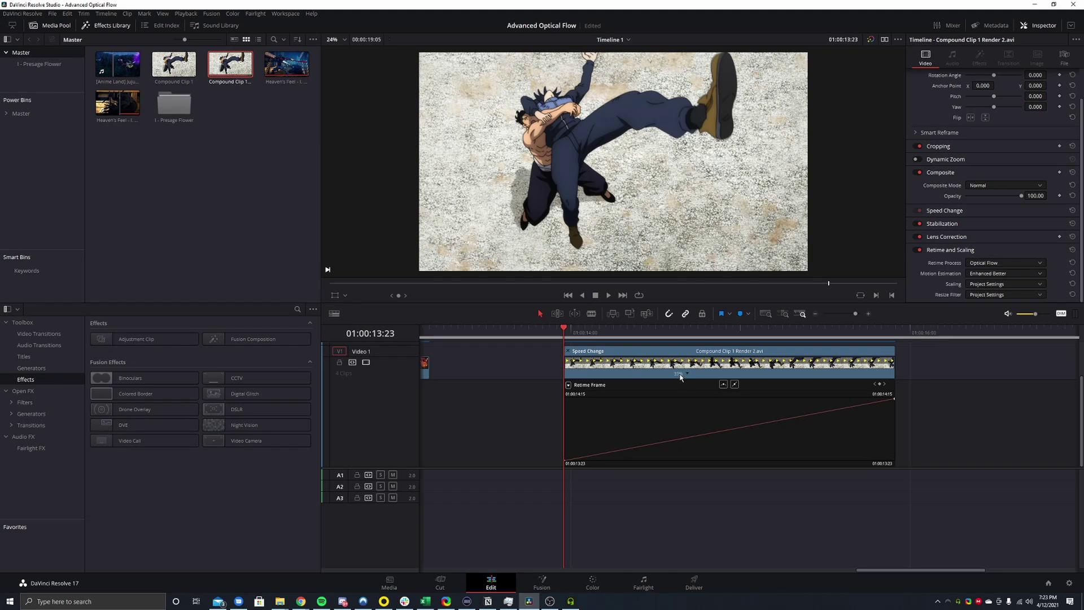
Step: Pull the Retime Frame curve's end point down, then play and stop the result
{"action": "mouse_move", "coordinate": [894, 399]}
{"action": "left_mouse_down"}
{"action": "mouse_move", "coordinate": [891, 449]}
{"action": "mouse_move", "coordinate": [893, 401]}
{"action": "left_mouse_up"}
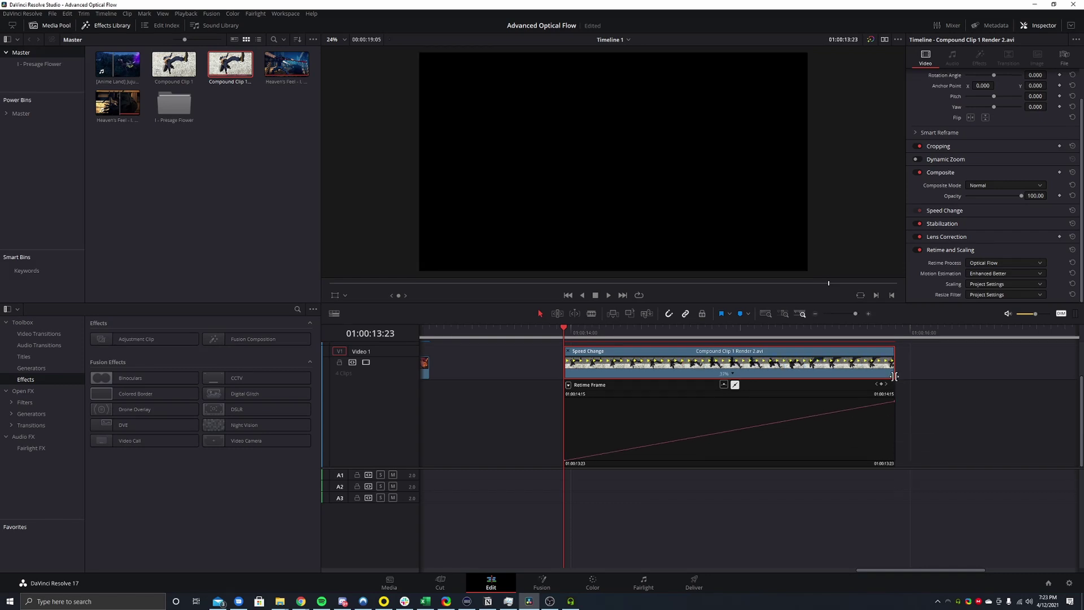
{"action": "key", "text": "space"}
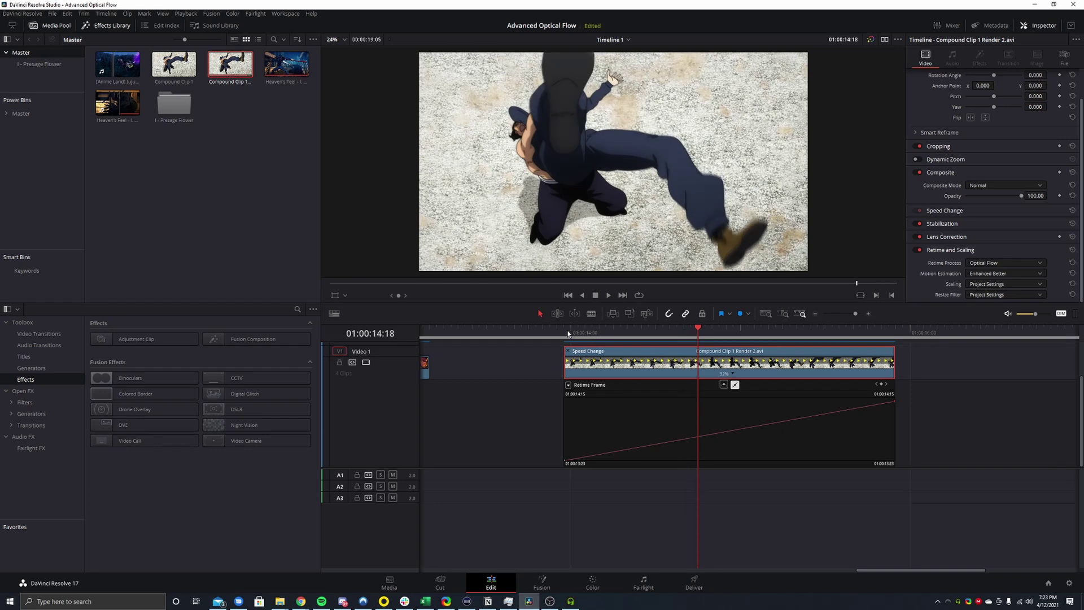
{"action": "key", "text": "space"}
Step: Add a retime point, reset the first speed section to 100%, and return to the clip start
{"action": "left_click", "coordinate": [883, 385]}
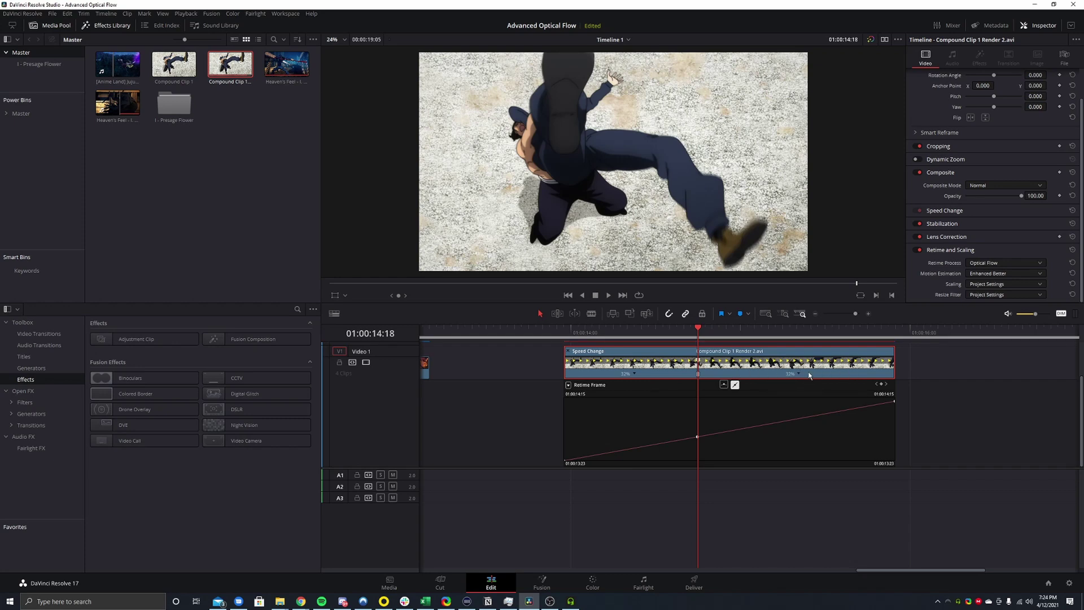
{"action": "left_click", "coordinate": [636, 373]}
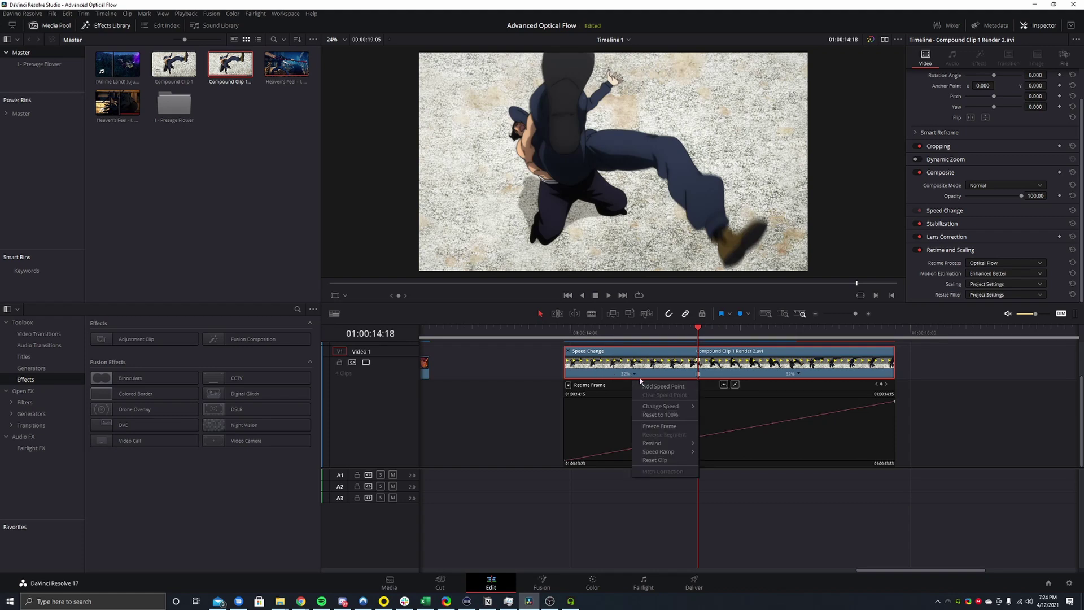
{"action": "left_click", "coordinate": [660, 415]}
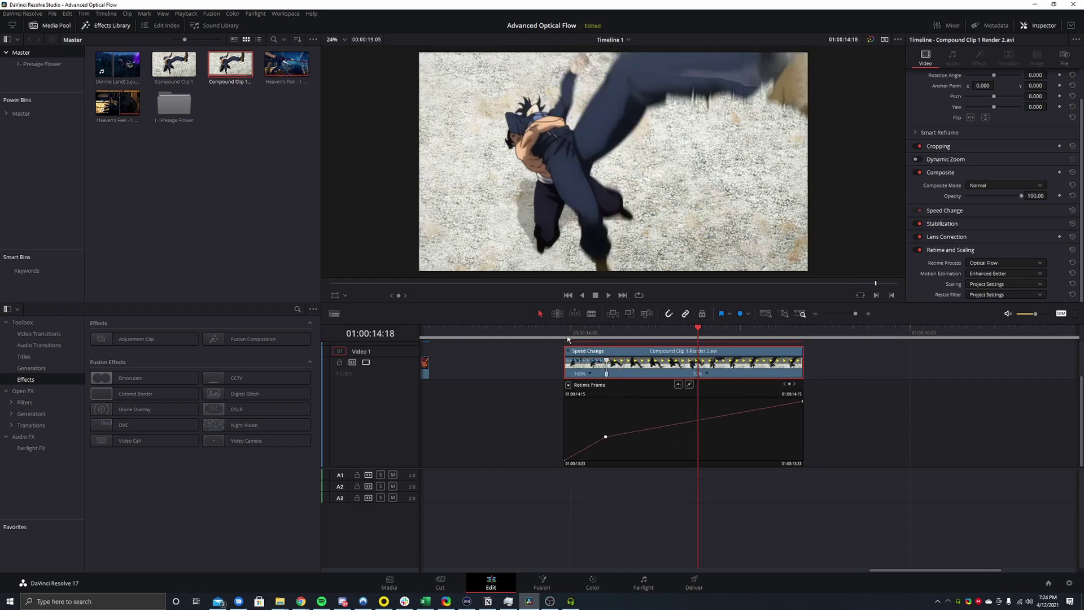
{"action": "left_click", "coordinate": [565, 336]}
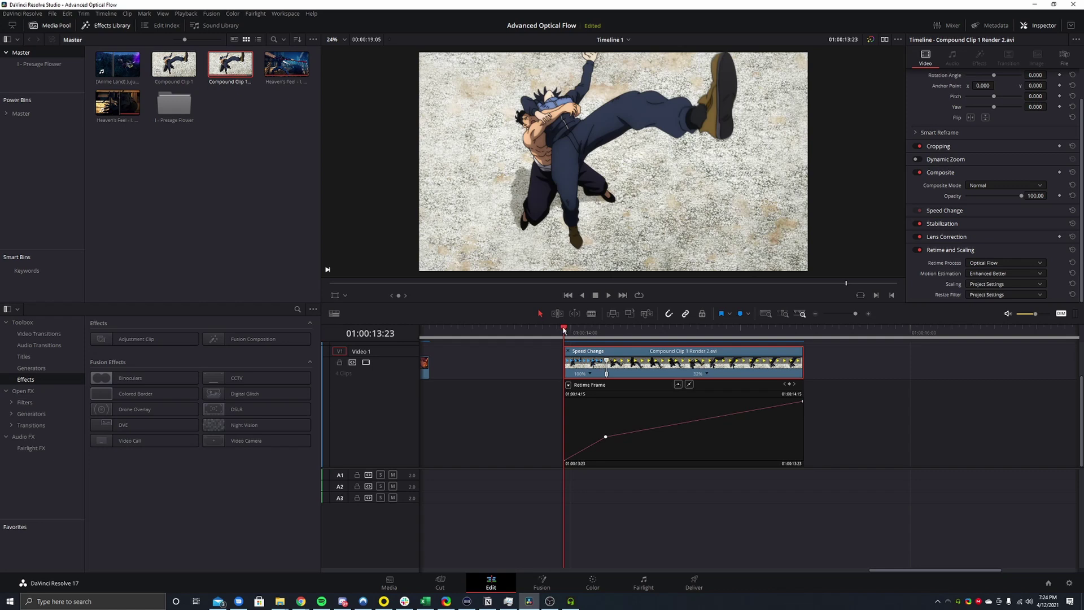
{"action": "key", "text": "space"}
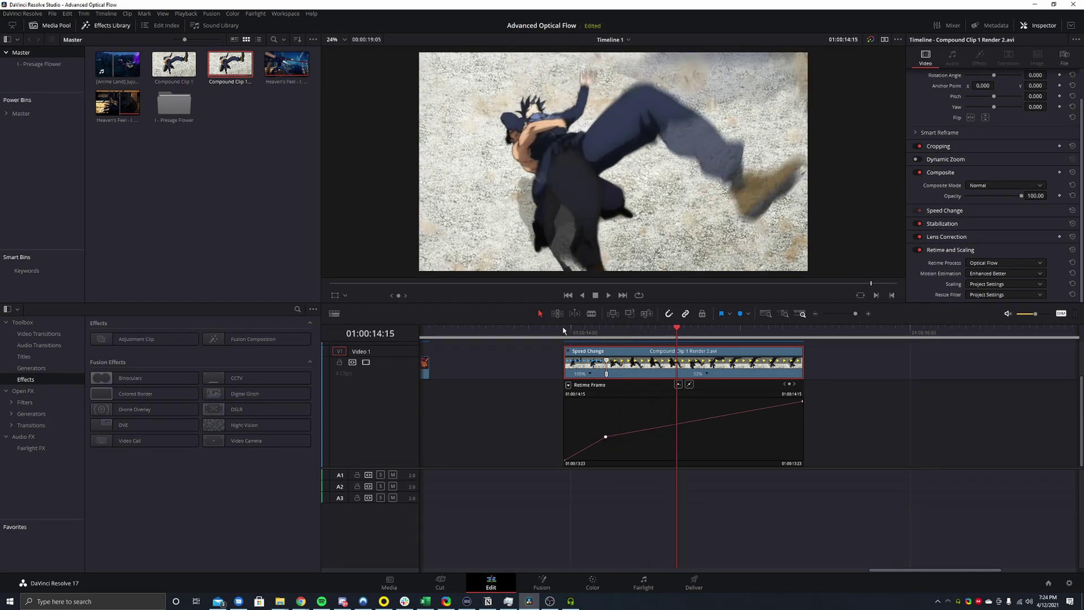
{"action": "left_click", "coordinate": [563, 330]}
{"action": "left_click", "coordinate": [609, 295]}
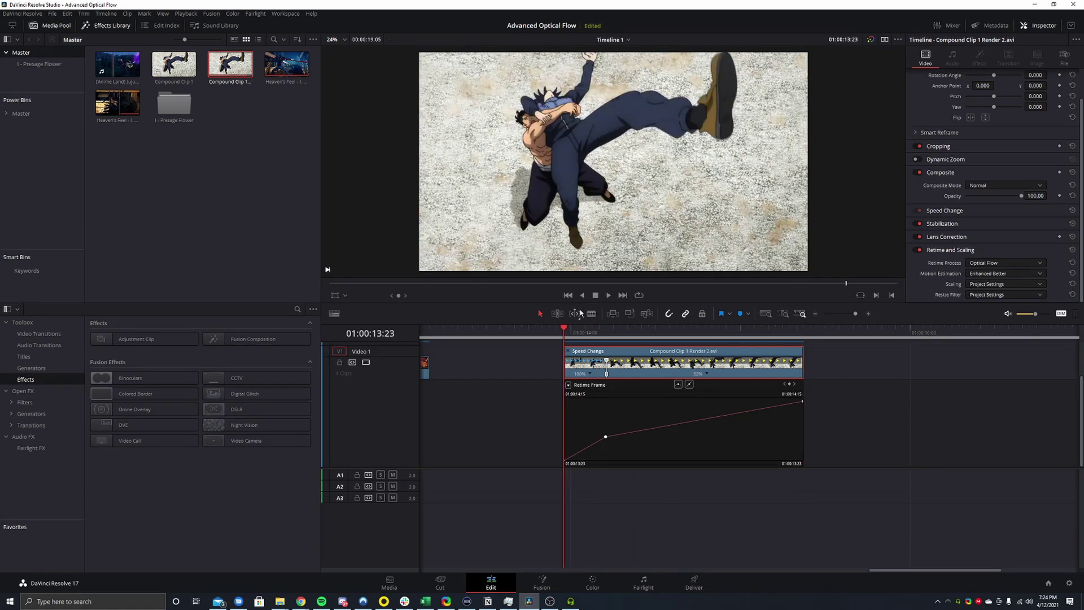
{"action": "left_click", "coordinate": [609, 294]}
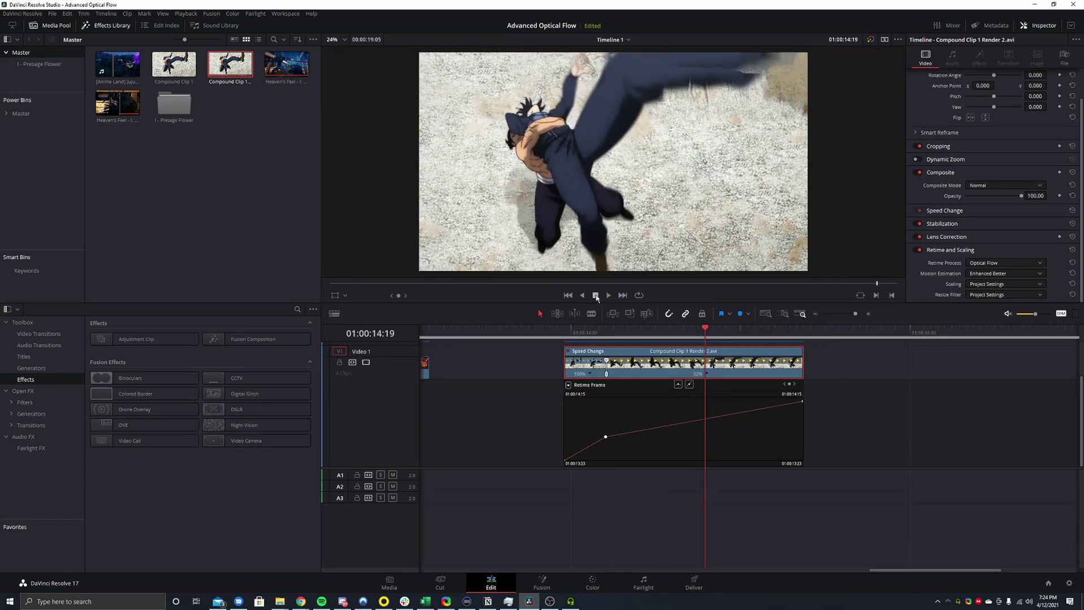
{"action": "left_click", "coordinate": [596, 296]}
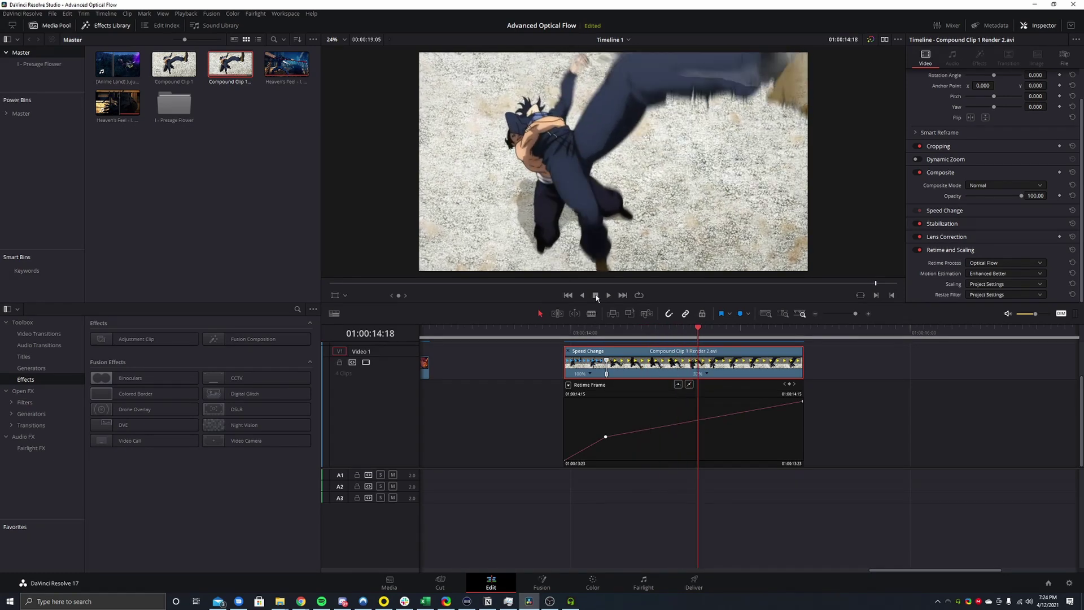
{"action": "key", "text": "j"}
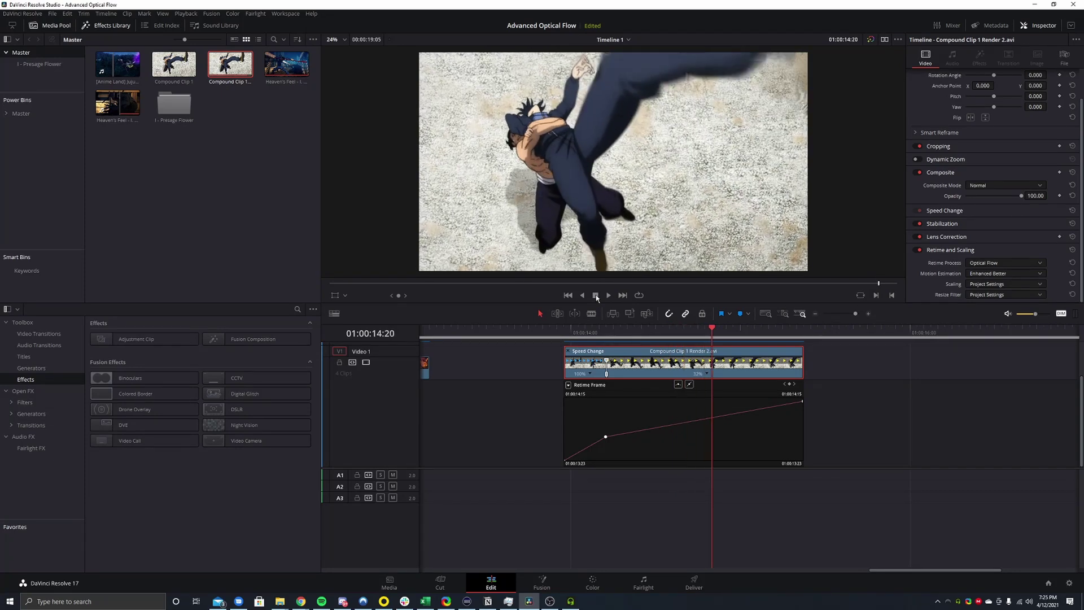
Step: Delete the old retime keyframe and step the playhead to 01:00:14:22
{"action": "mouse_move", "coordinate": [605, 437]}
{"action": "left_click_drag", "start_coordinate": [606, 436], "coordinate": [713, 422]}
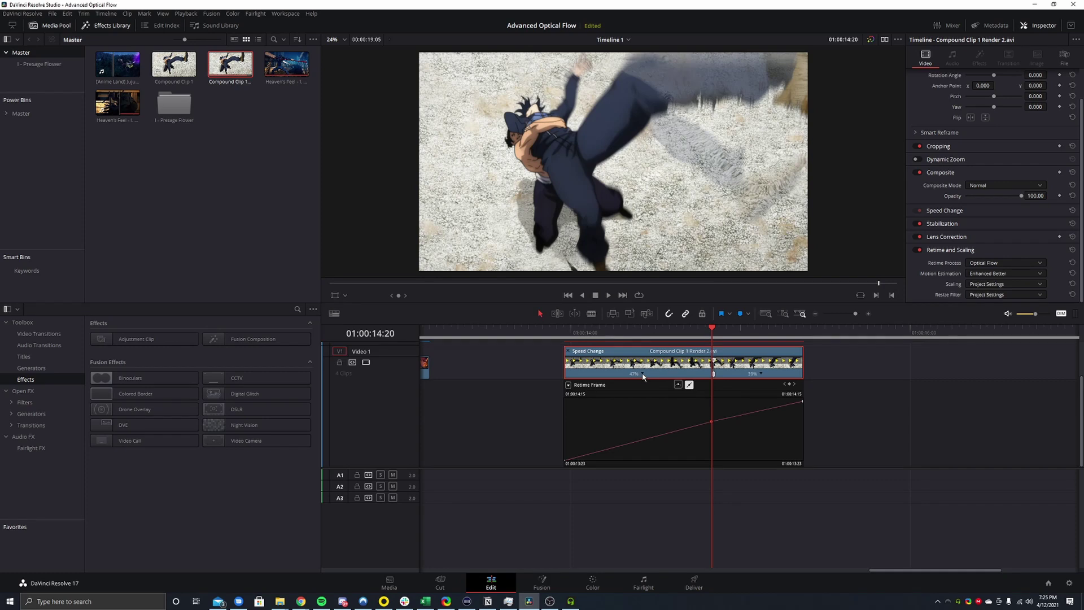
{"action": "key", "text": "Delete"}
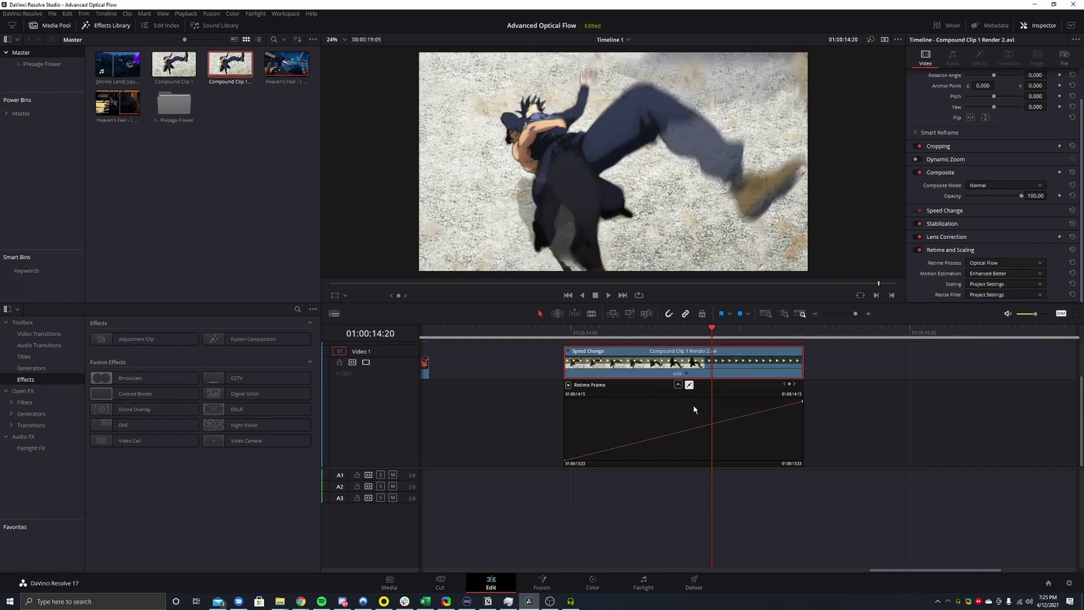
{"action": "key", "text": "Left"}
{"action": "key", "text": "Left"}
{"action": "key", "text": "Left"}
{"action": "key", "text": "Left"}
{"action": "key", "text": "Left"}
{"action": "key", "text": "Left"}
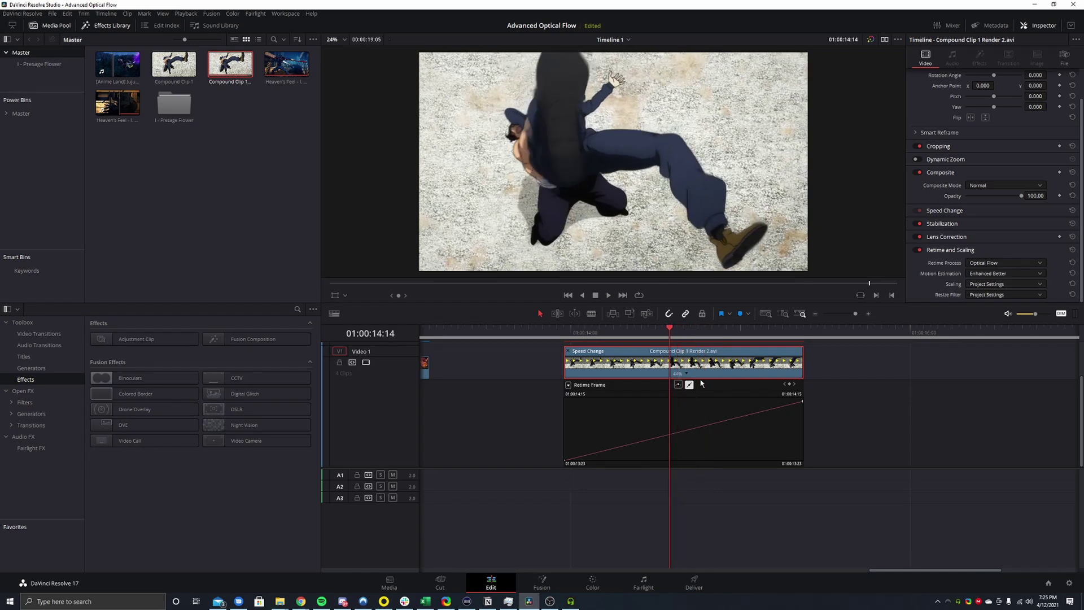
{"action": "key", "text": "Right"}
{"action": "key", "text": "Right"}
{"action": "key", "text": "Right"}
{"action": "key", "text": "Right"}
{"action": "key", "text": "Right"}
{"action": "key", "text": "Right"}
{"action": "key", "text": "Right"}
{"action": "key", "text": "Right"}
{"action": "key", "text": "Right"}
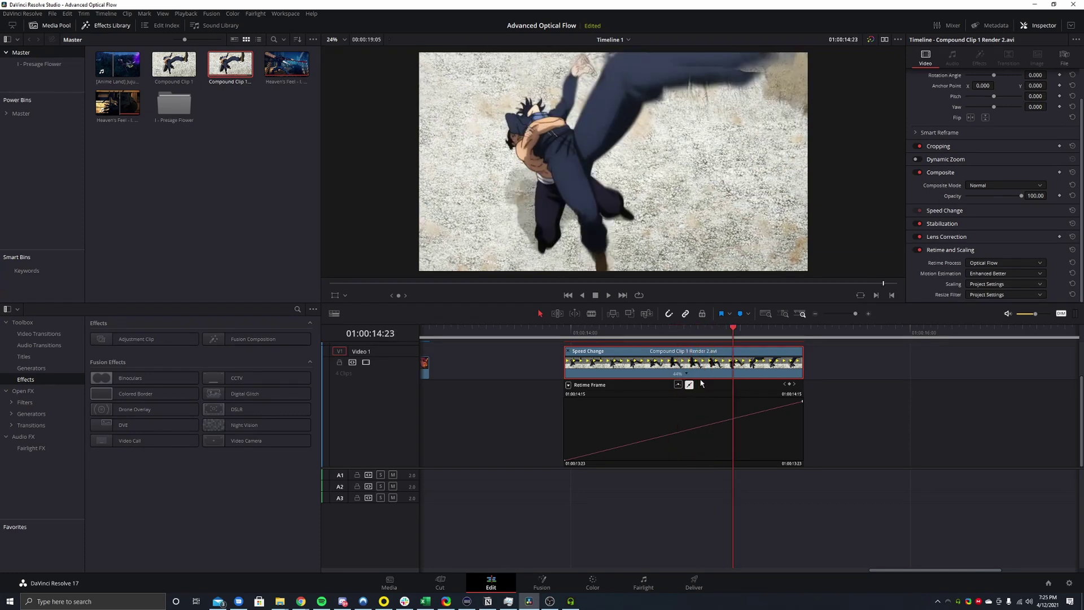
{"action": "key", "text": "Left"}
{"action": "key", "text": "Left"}
{"action": "key", "text": "Right"}
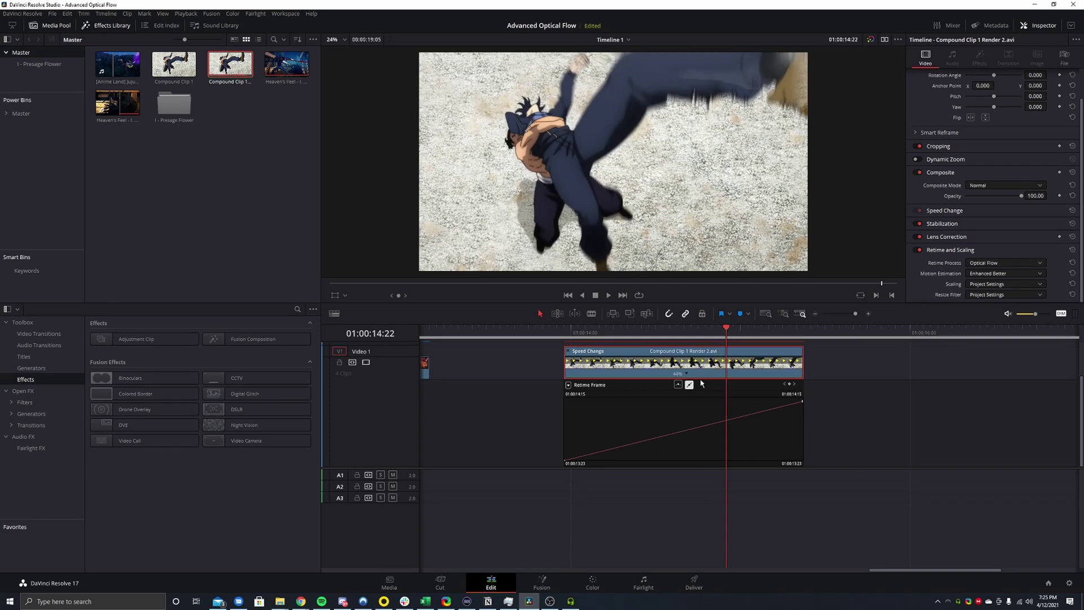
Step: Add a speed point at 01:00:14:22 and reset the first section to 100%
{"action": "left_click", "coordinate": [790, 386]}
{"action": "left_click", "coordinate": [650, 374]}
{"action": "left_click", "coordinate": [674, 415]}
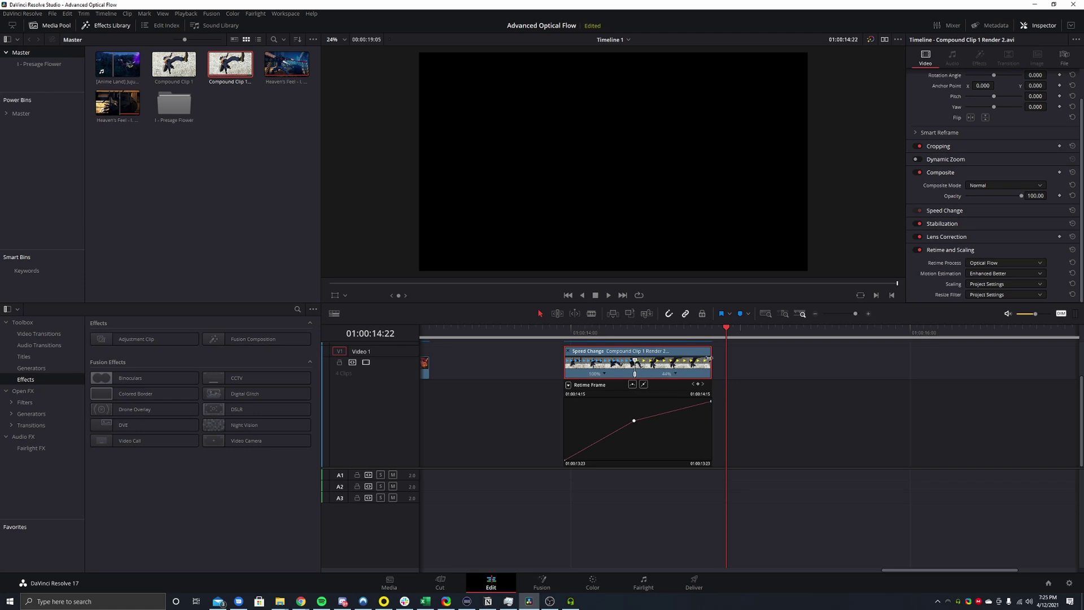
Step: Stretch the clip's right edge so the second speed section slows to about 11%
{"action": "scroll", "coordinate": [710, 360], "scroll_direction": "up", "scroll_amount": 1}
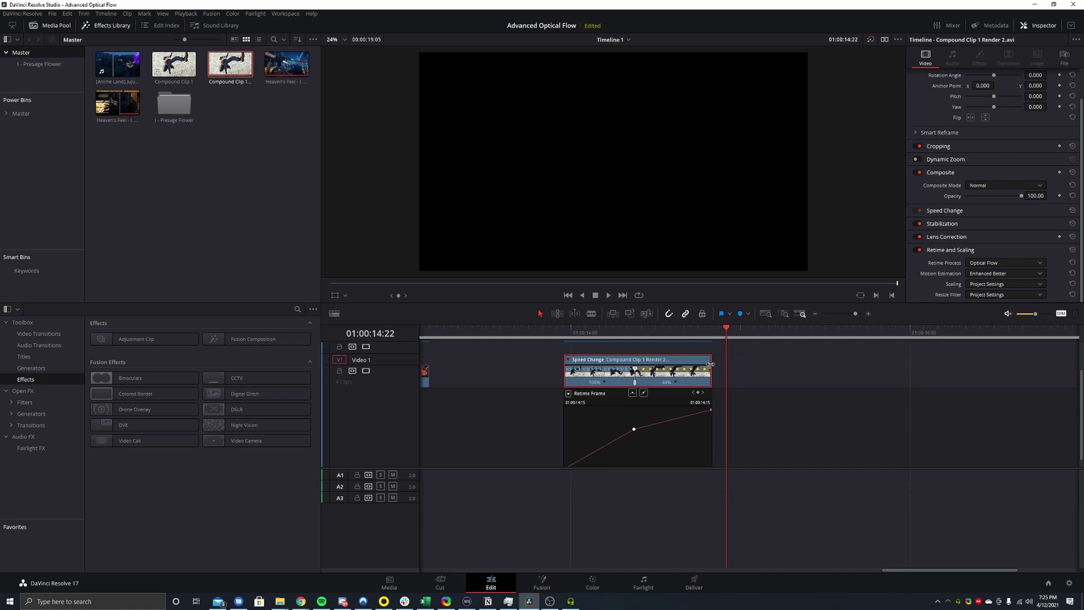
{"action": "left_click_drag", "start_coordinate": [710, 364], "coordinate": [977, 364]}
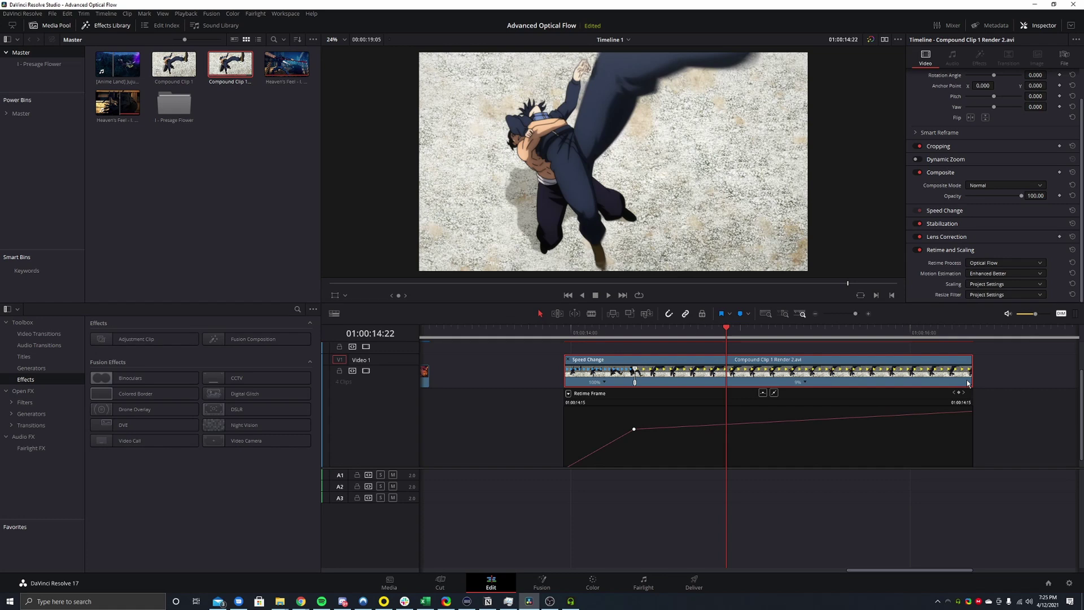
Step: Play the stretched clip from its start and stop at 01:00:15:22
{"action": "key", "text": "Up"}
{"action": "left_click", "coordinate": [609, 296]}
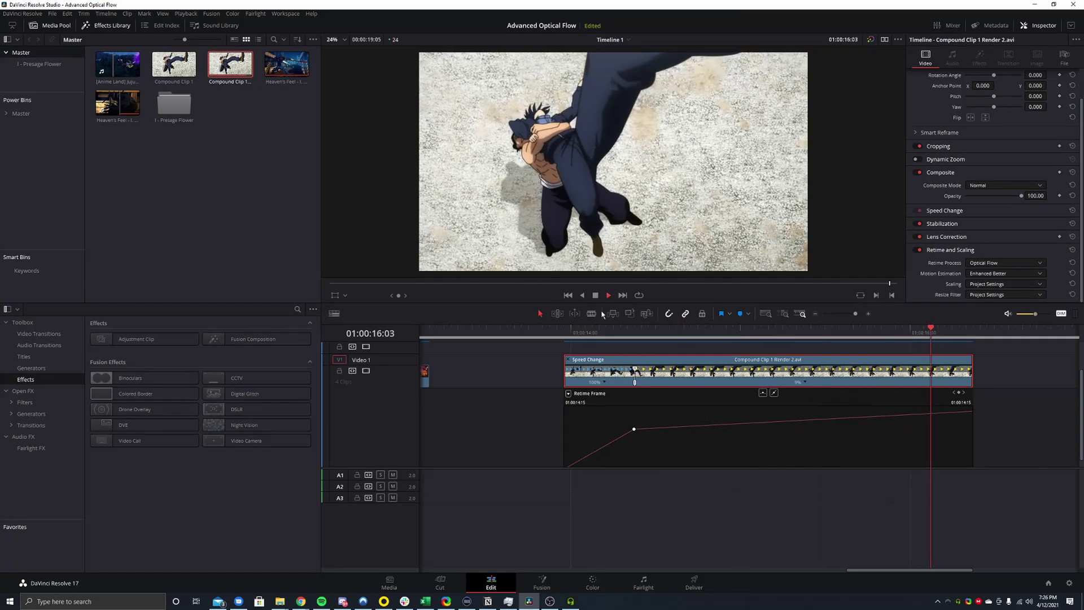
{"action": "left_click", "coordinate": [568, 335]}
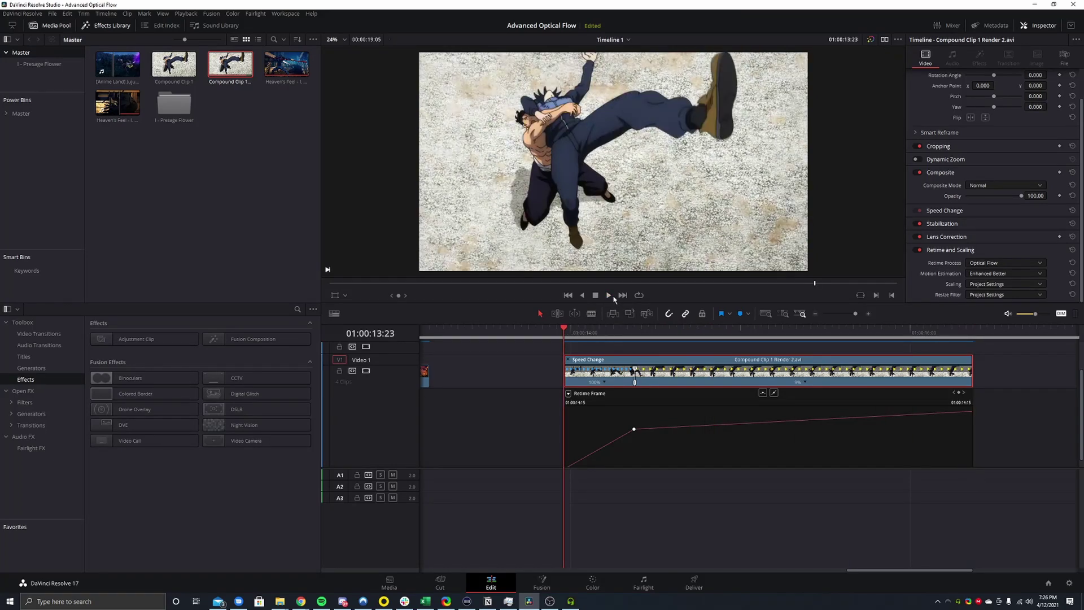
{"action": "left_click", "coordinate": [608, 295]}
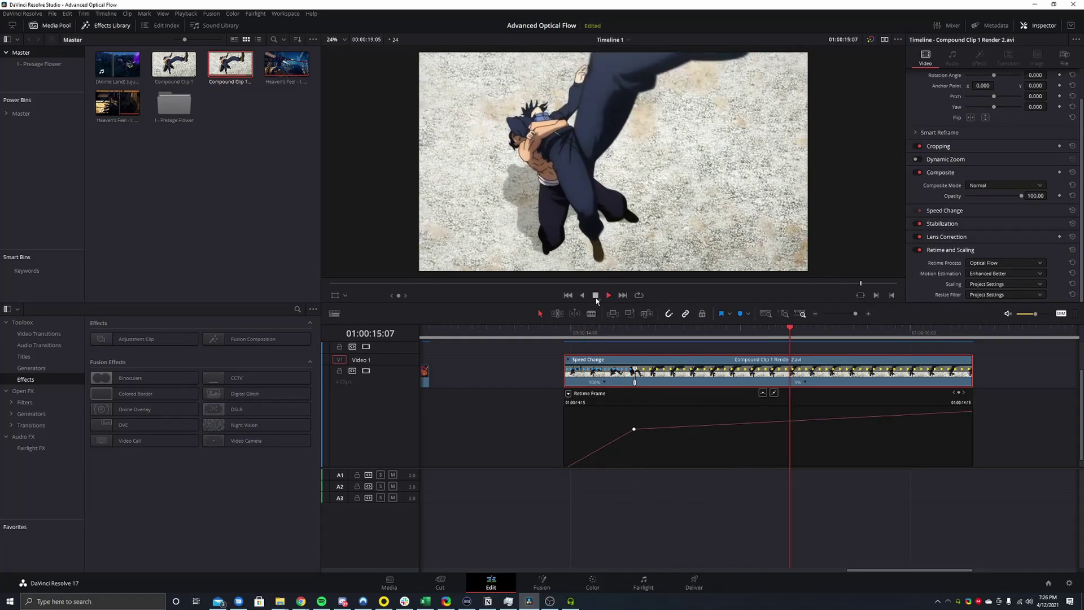
{"action": "left_click", "coordinate": [596, 296]}
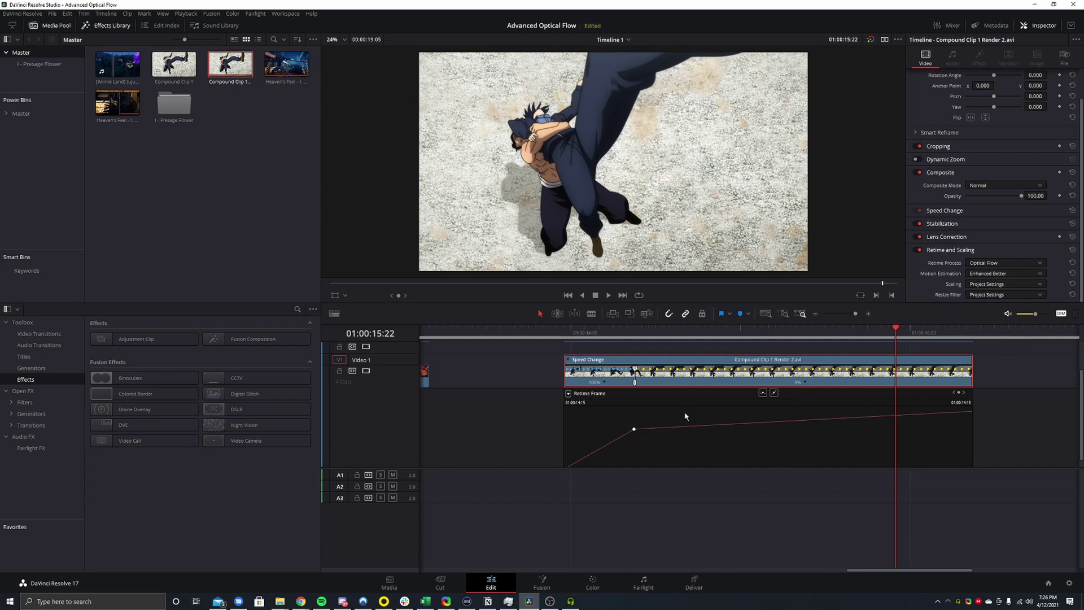
Step: Add a speed point at 01:00:15:22 and remove the slow last section after it
{"action": "left_click", "coordinate": [959, 394]}
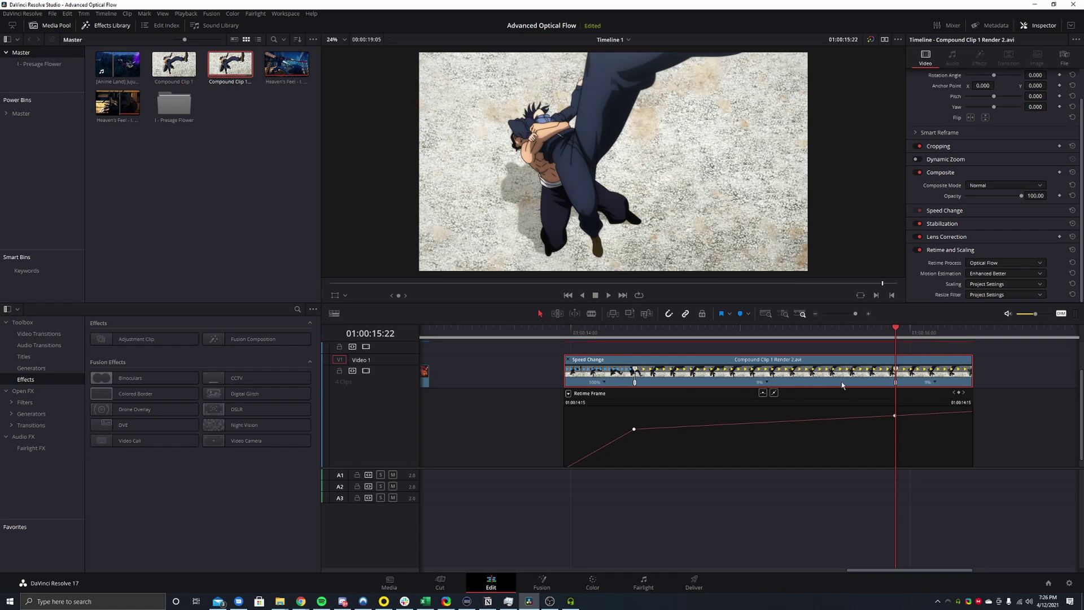
{"action": "left_click", "coordinate": [933, 383]}
{"action": "left_click", "coordinate": [972, 423]}
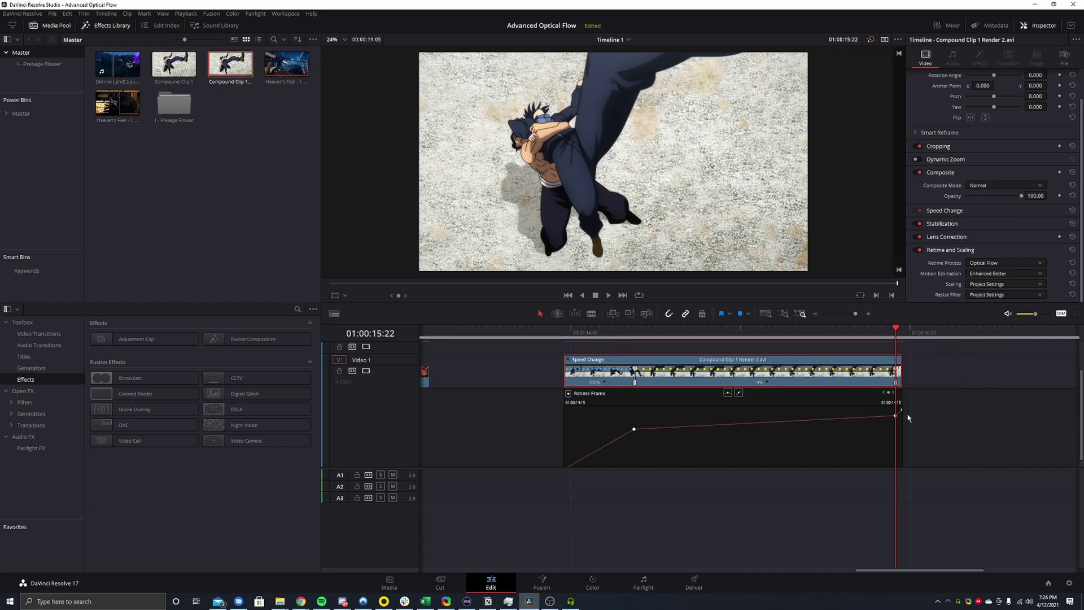
Step: Make the end keyframe on the Retime Frame curve smooth and adjust its easing handle
{"action": "scroll", "coordinate": [909, 418], "scroll_direction": "left", "scroll_amount": 3}
{"action": "scroll", "coordinate": [908, 418], "scroll_direction": "right", "scroll_amount": 4}
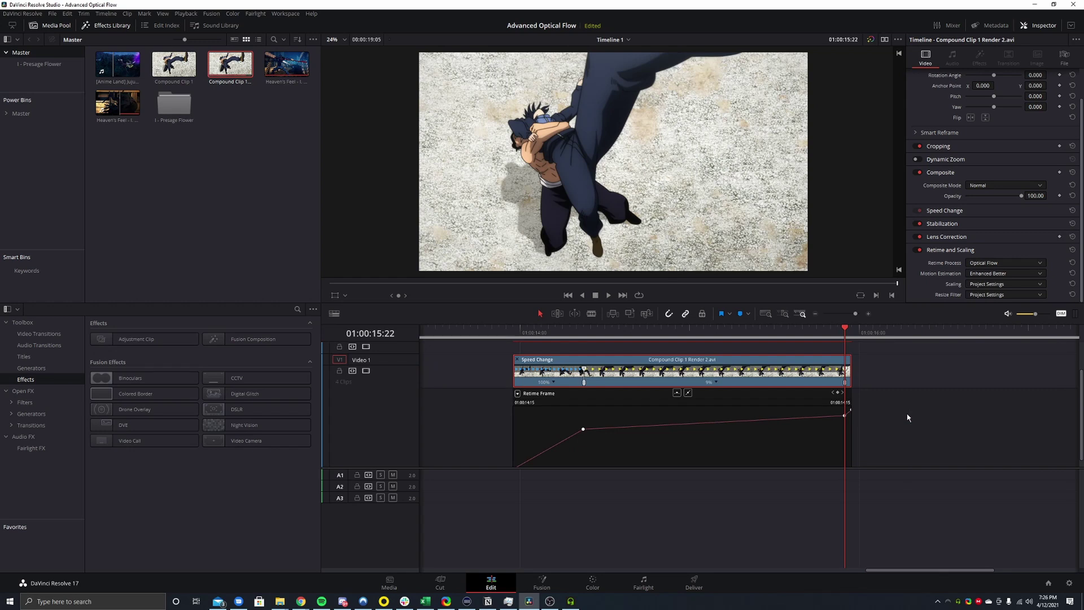
{"action": "scroll", "coordinate": [748, 417], "scroll_direction": "left", "scroll_amount": 3}
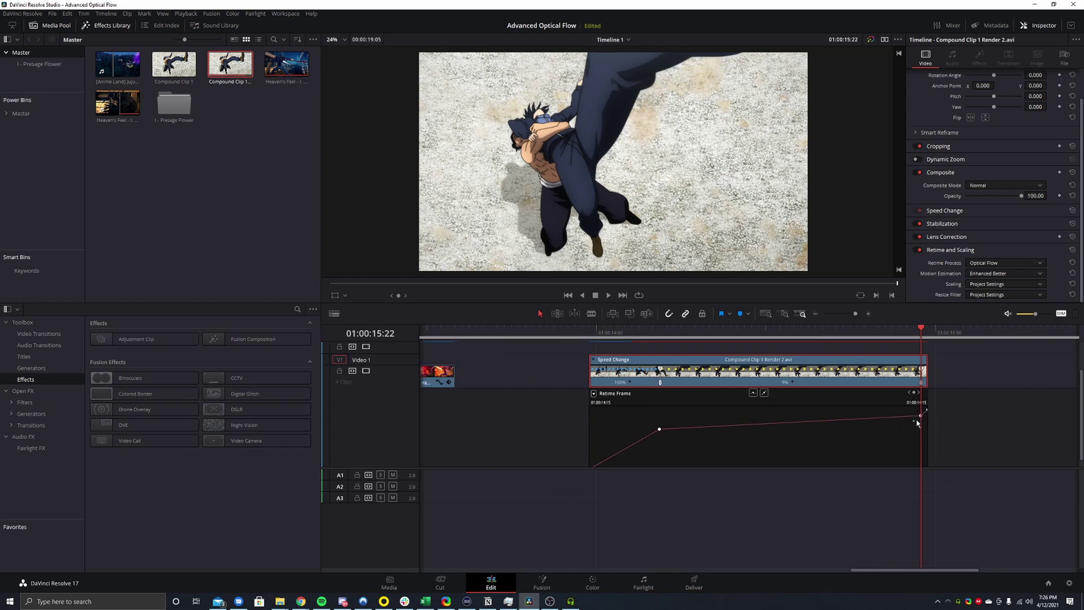
{"action": "left_click", "coordinate": [919, 416]}
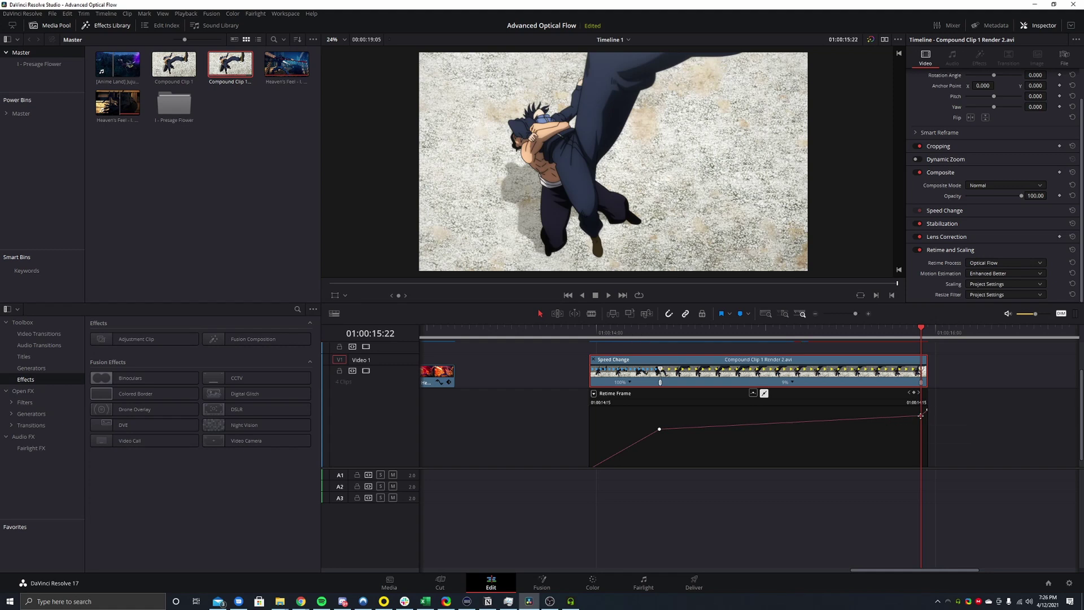
{"action": "left_click", "coordinate": [753, 394]}
{"action": "left_click_drag", "start_coordinate": [912, 414], "coordinate": [904, 415]}
Step: Nudge the middle retime keyframe slightly earlier, then deselect with the playhead at 01:00:14:09
{"action": "scroll", "coordinate": [806, 433], "scroll_direction": "right", "scroll_amount": 5}
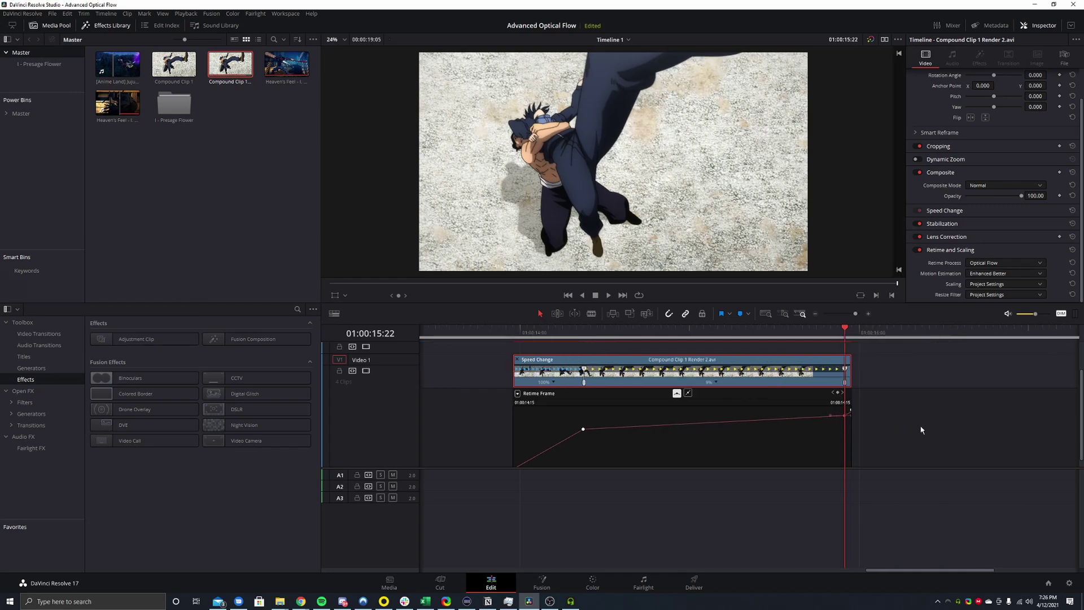
{"action": "scroll", "coordinate": [793, 423], "scroll_direction": "up", "scroll_amount": 3}
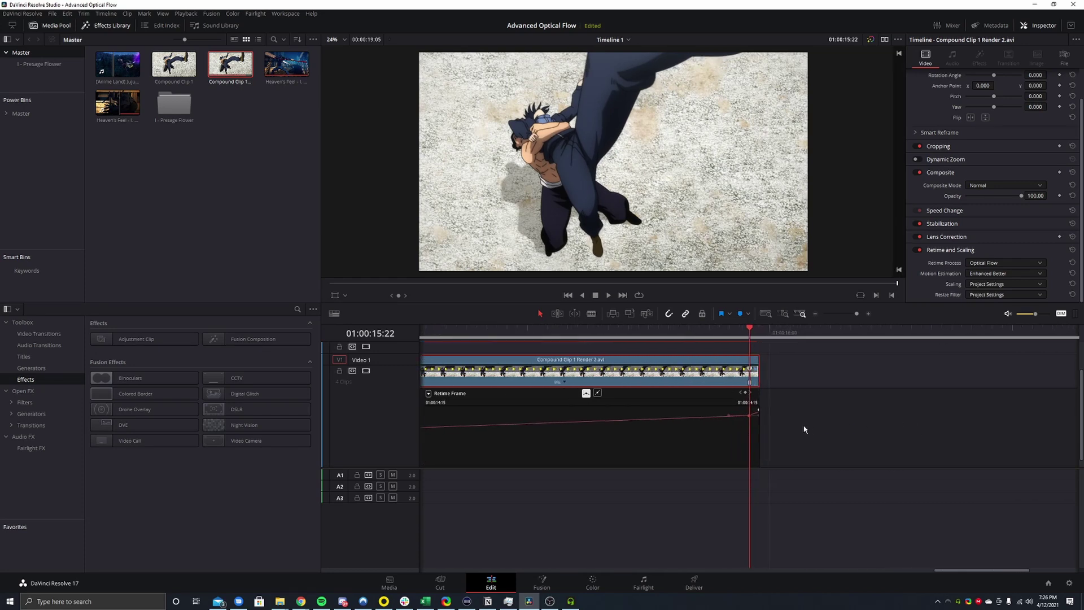
{"action": "scroll", "coordinate": [800, 428], "scroll_direction": "up", "scroll_amount": 1}
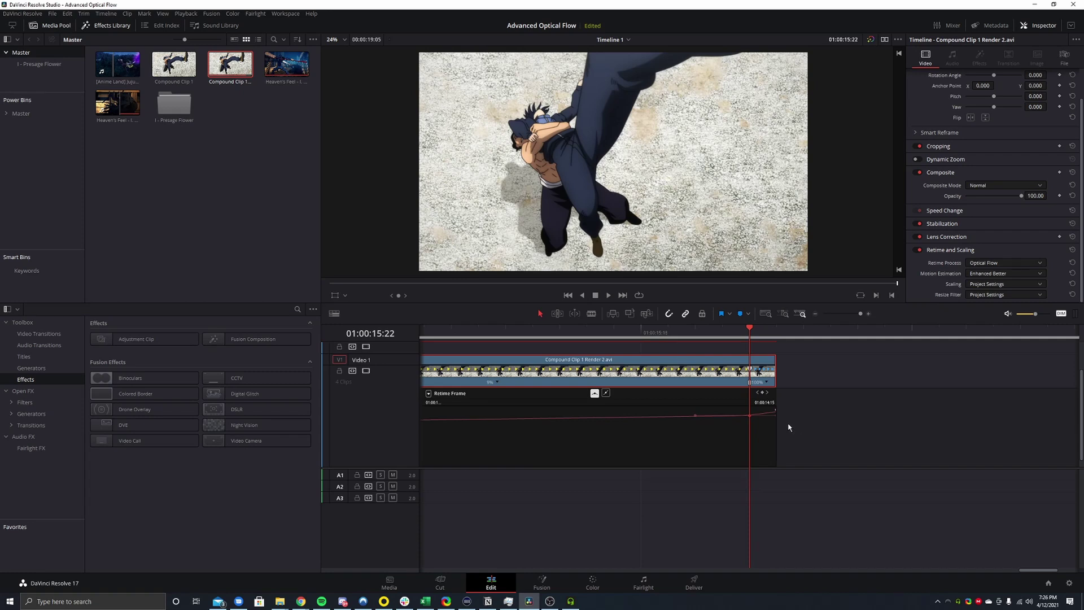
{"action": "left_click", "coordinate": [751, 416]}
{"action": "left_click_drag", "start_coordinate": [751, 416], "coordinate": [749, 416]}
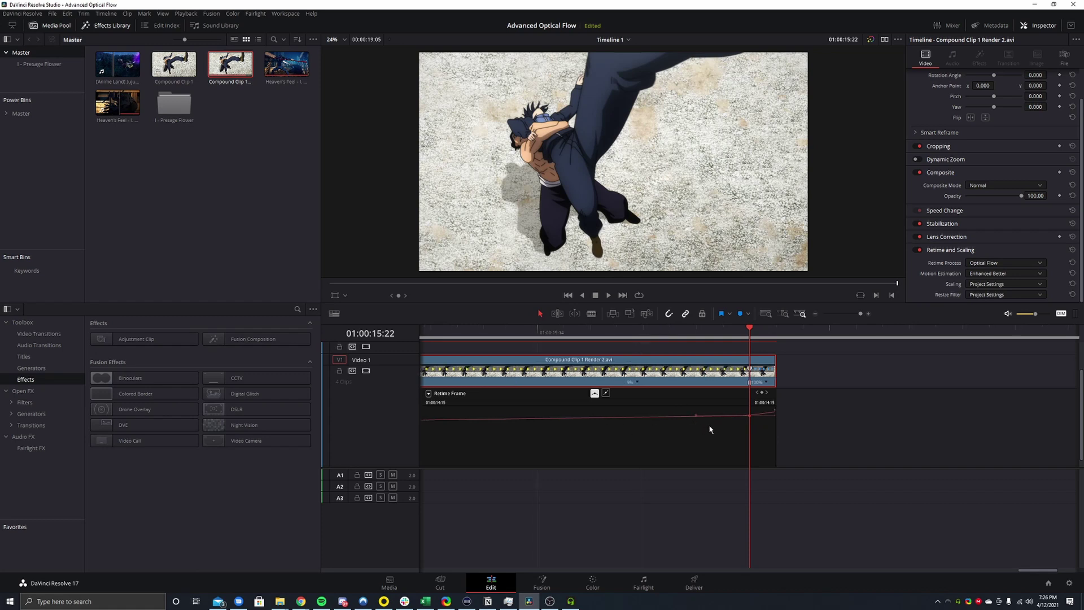
{"action": "scroll", "coordinate": [709, 428], "scroll_direction": "down", "scroll_amount": 2}
{"action": "left_click", "coordinate": [612, 336]}
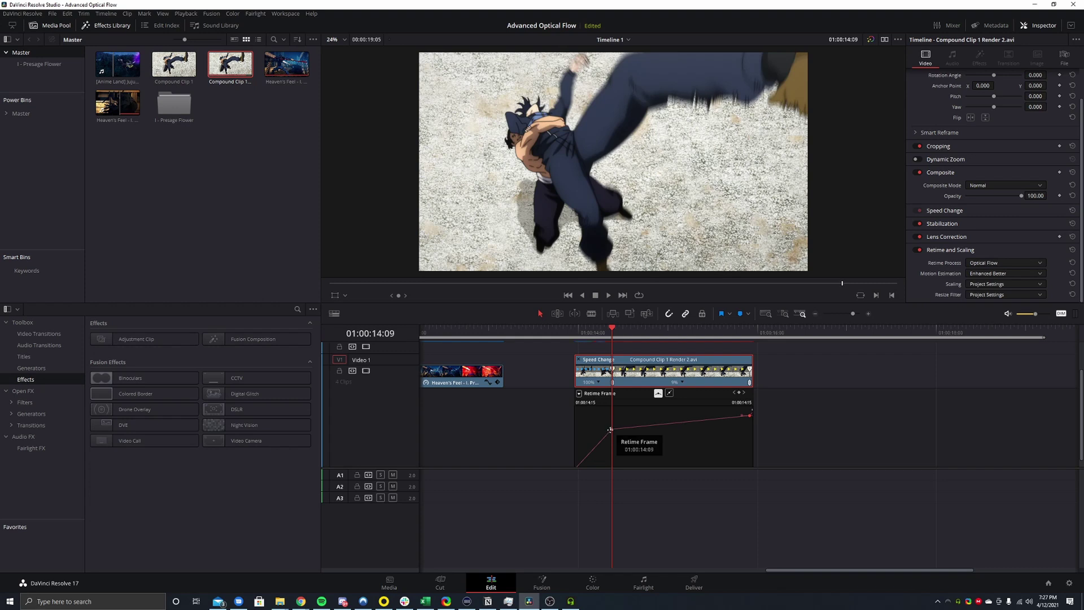
{"action": "left_click", "coordinate": [624, 425]}
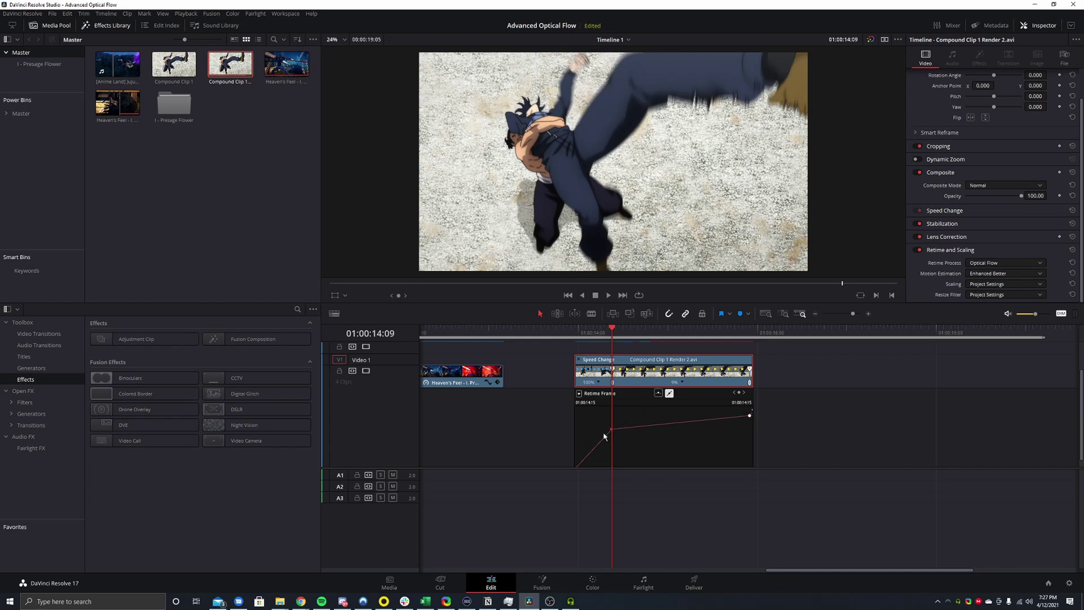
{"action": "mouse_move", "coordinate": [611, 430]}
Step: Replay the retimed clip from its start and open the Inspector's Motion Estimation dropdown
{"action": "left_click", "coordinate": [574, 334]}
{"action": "left_click", "coordinate": [609, 295]}
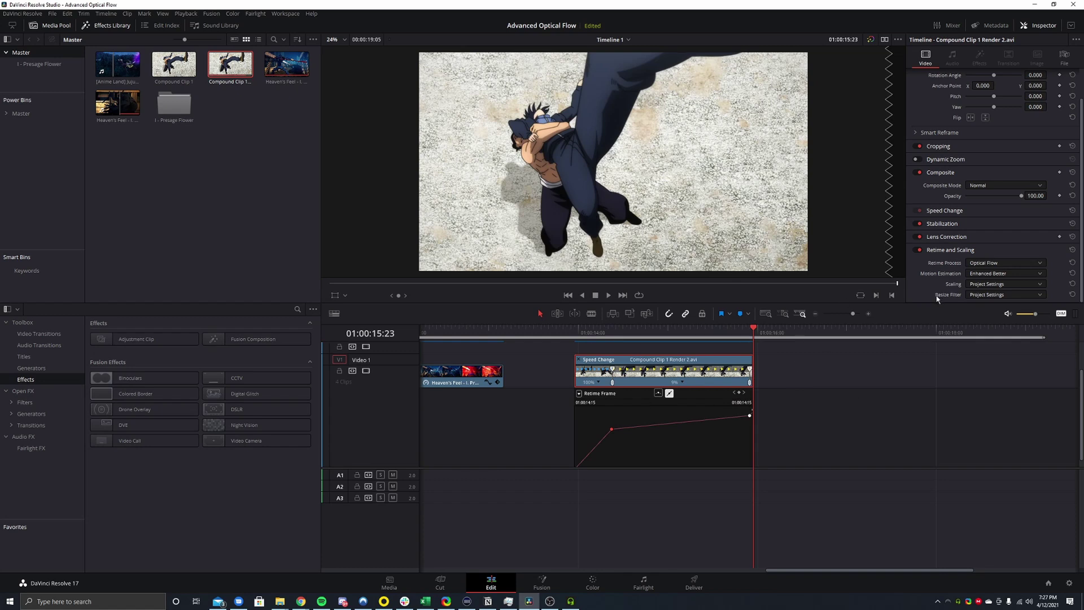
{"action": "left_click", "coordinate": [985, 275]}
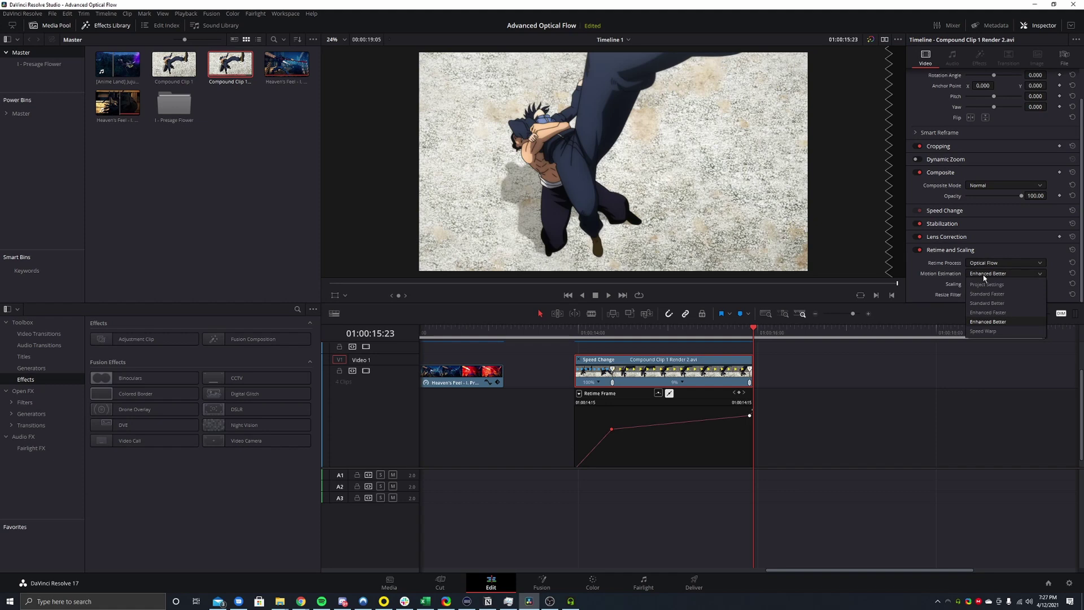
Step: Choose Speed Warp as the Motion Estimation mode
{"action": "left_click", "coordinate": [984, 332]}
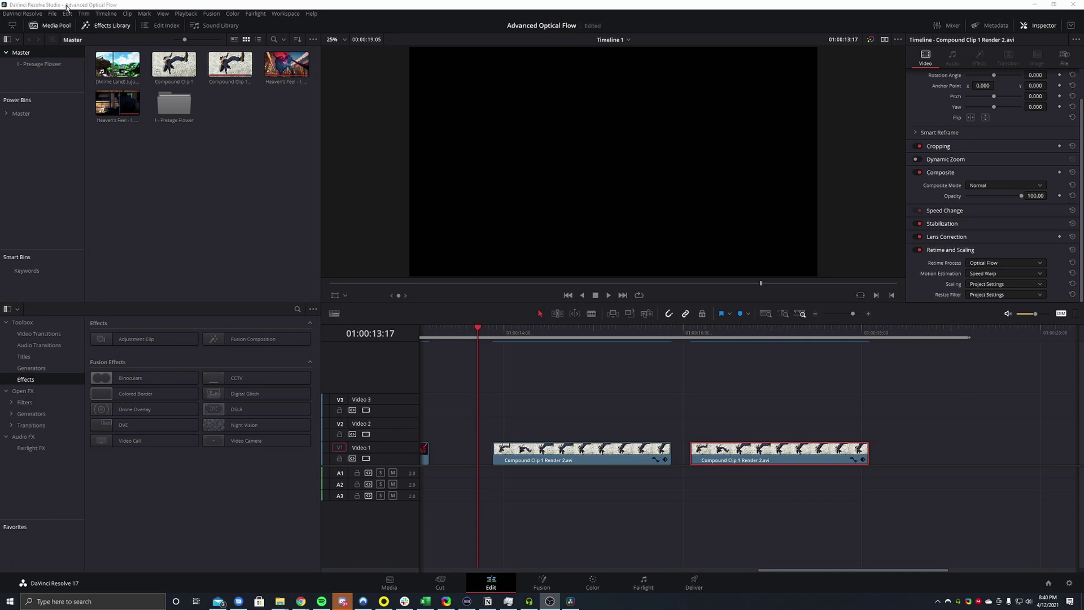
{"action": "left_click", "coordinate": [40, 15]}
{"action": "left_click", "coordinate": [35, 55]}
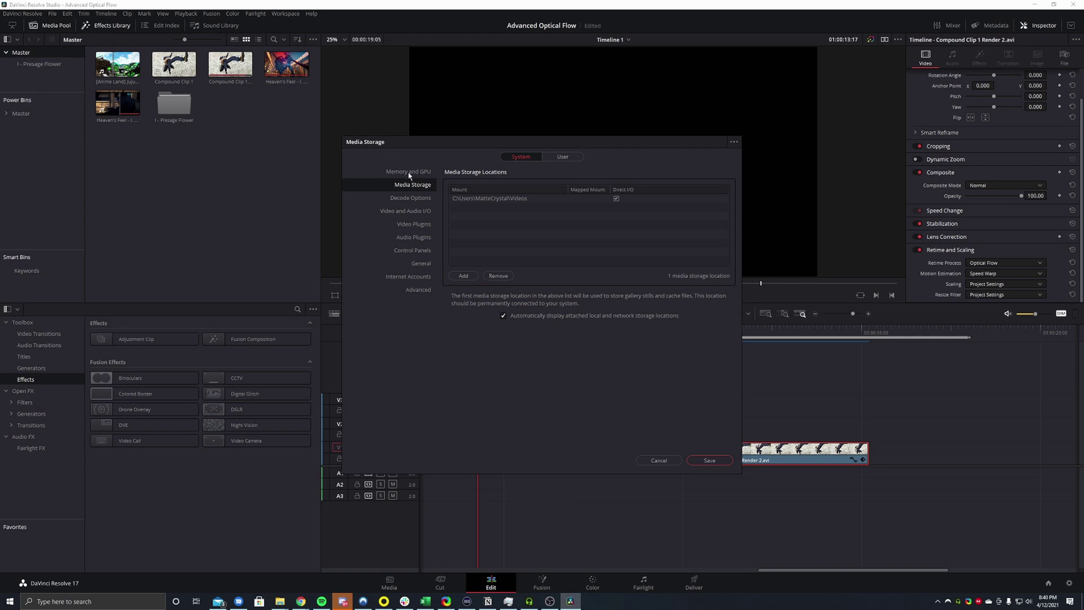
{"action": "left_click", "coordinate": [410, 172]}
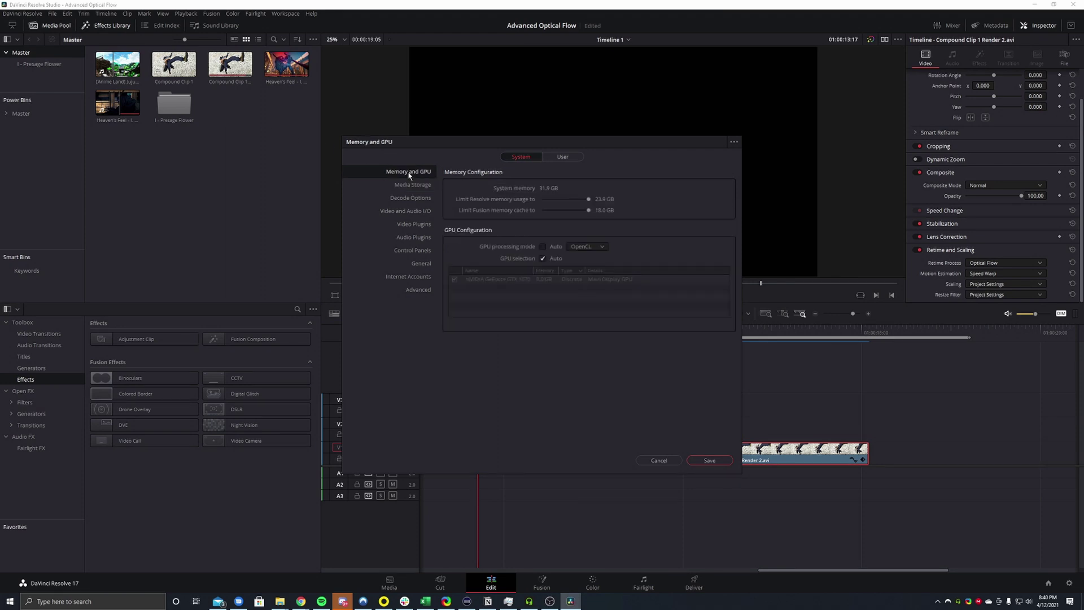
{"action": "left_click", "coordinate": [543, 247]}
{"action": "left_click", "coordinate": [544, 248]}
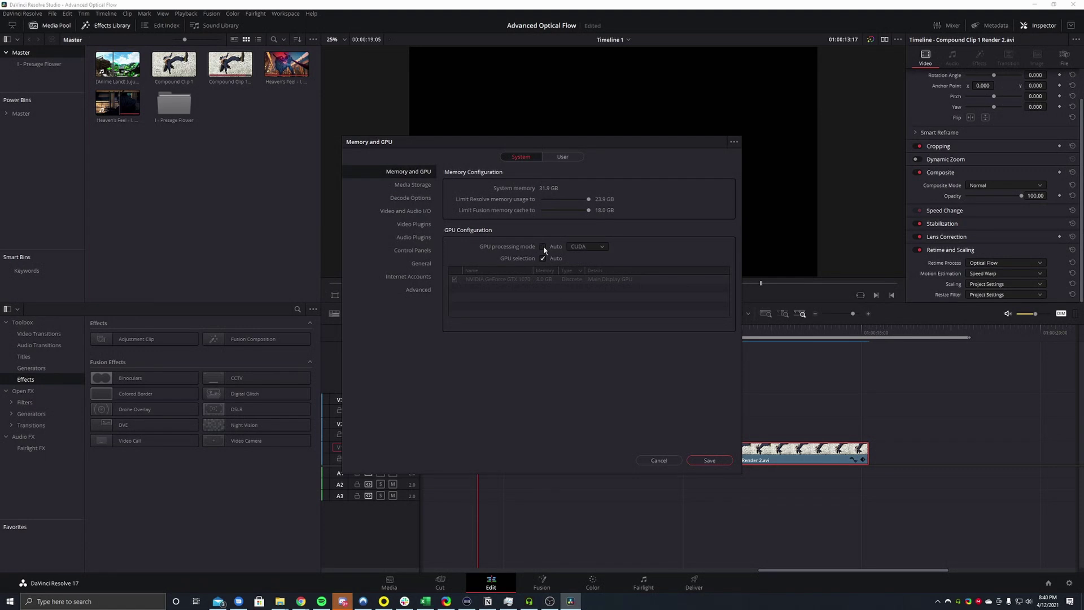
{"action": "left_click", "coordinate": [585, 249]}
{"action": "left_click", "coordinate": [586, 267]}
{"action": "left_click", "coordinate": [597, 246]}
{"action": "left_click", "coordinate": [593, 257]}
{"action": "left_click", "coordinate": [590, 247]}
{"action": "left_click", "coordinate": [586, 258]}
{"action": "left_click", "coordinate": [584, 247]}
{"action": "left_click", "coordinate": [576, 365]}
{"action": "left_click", "coordinate": [663, 461]}
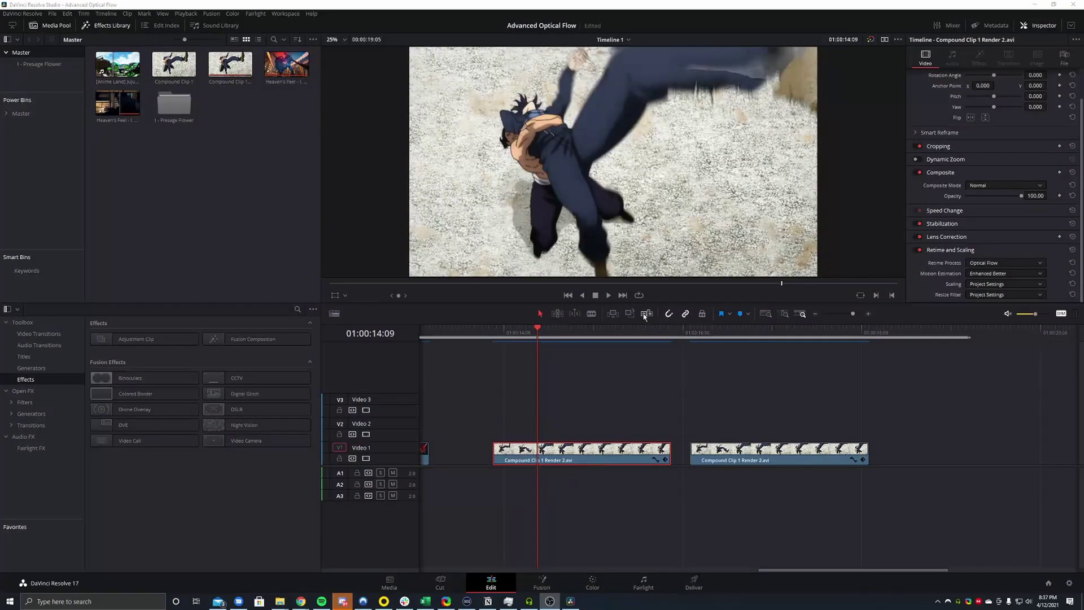
Step: Check each clip's Motion Estimation setting, finishing with the playhead at 01:00:13:21
{"action": "left_click", "coordinate": [492, 333]}
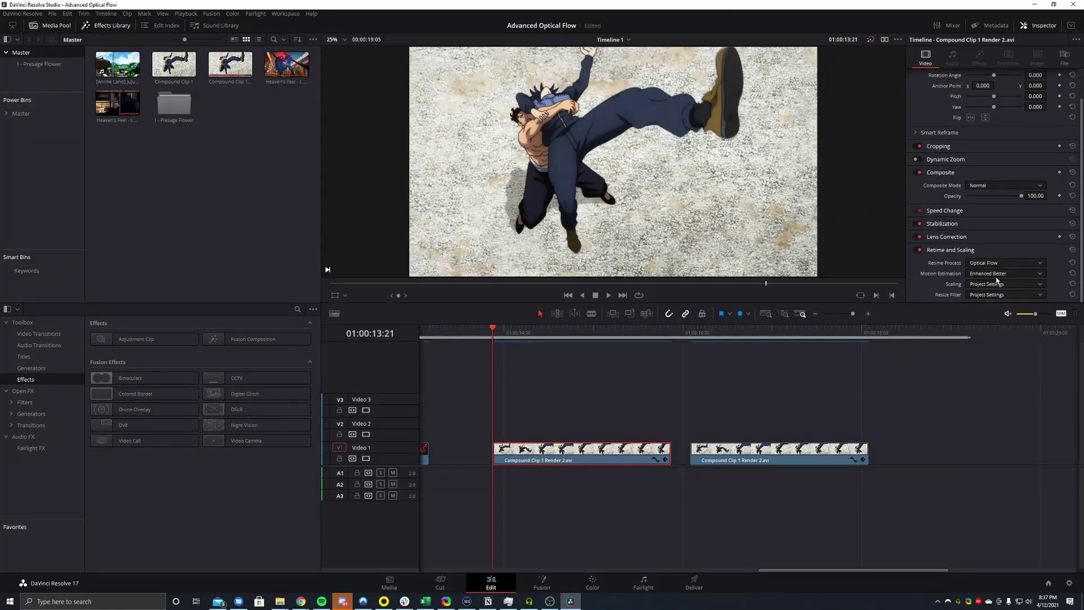
{"action": "left_click", "coordinate": [766, 458]}
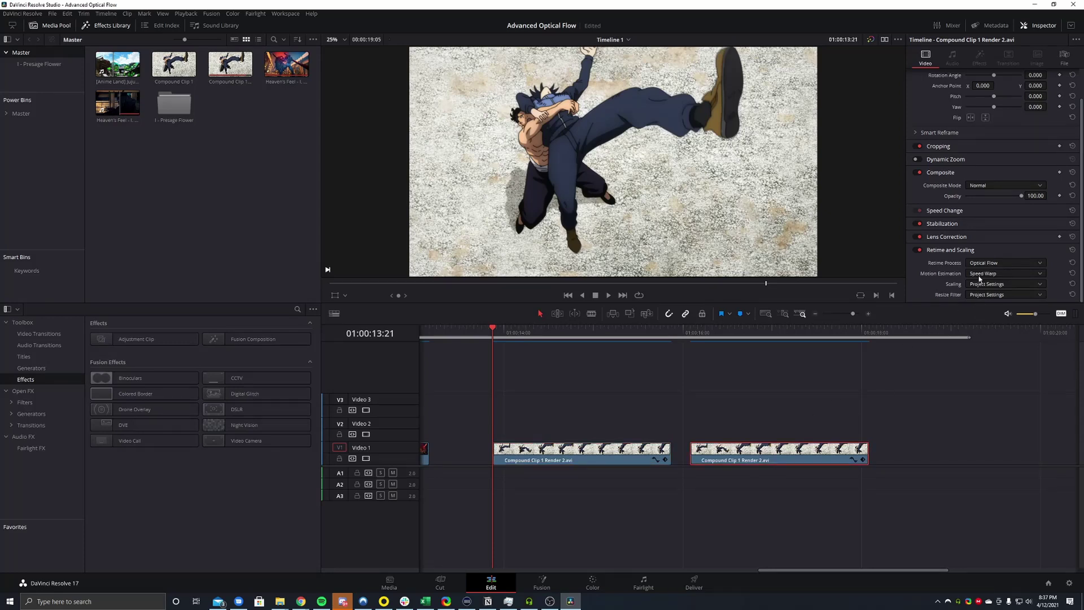
{"action": "left_click", "coordinate": [691, 335]}
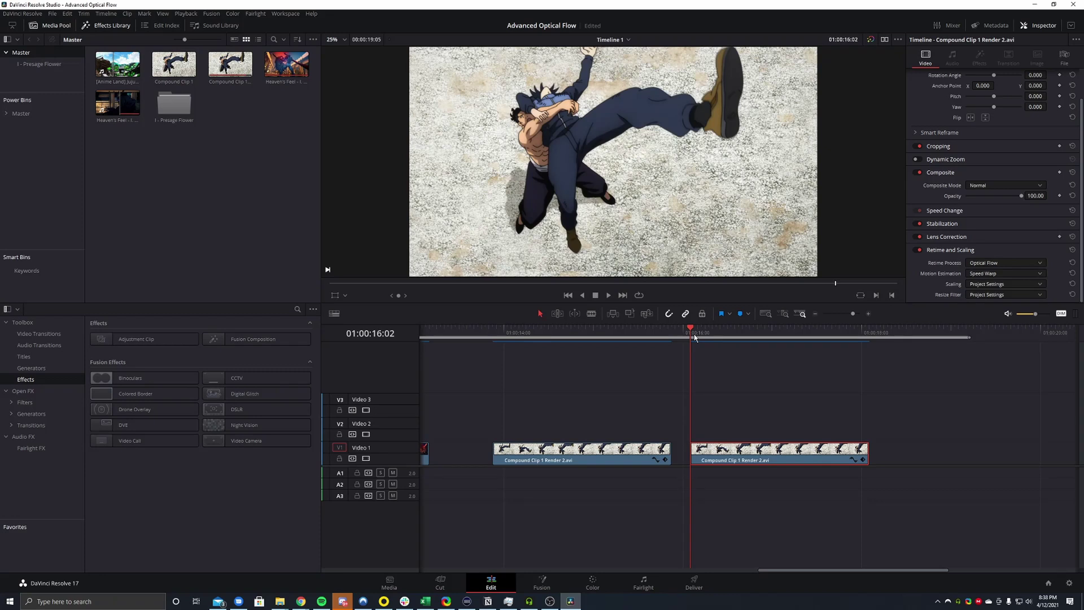
{"action": "left_click", "coordinate": [567, 333]}
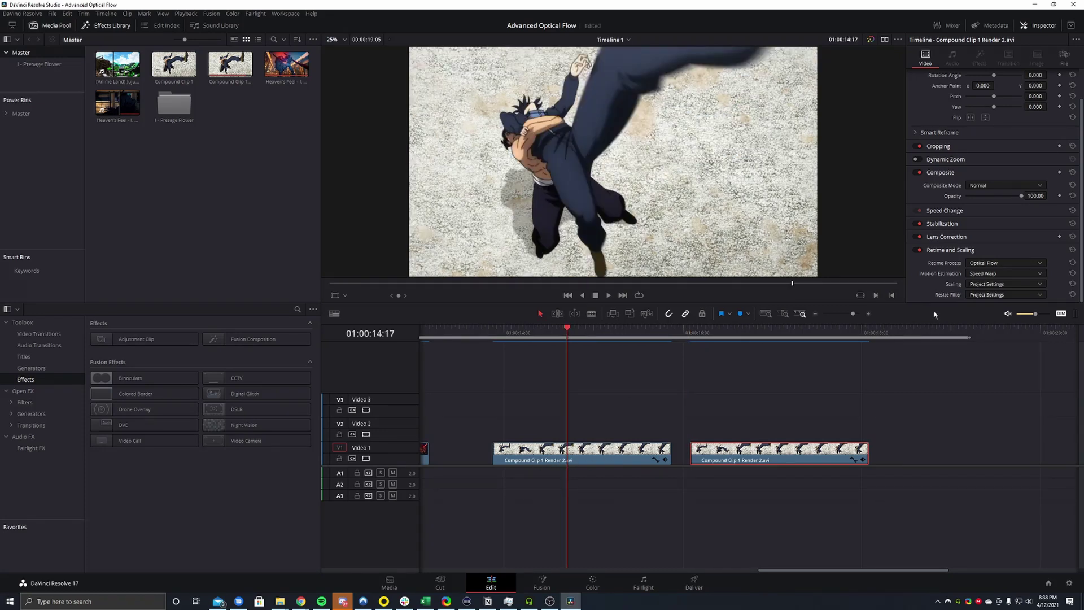
{"action": "left_click", "coordinate": [494, 337]}
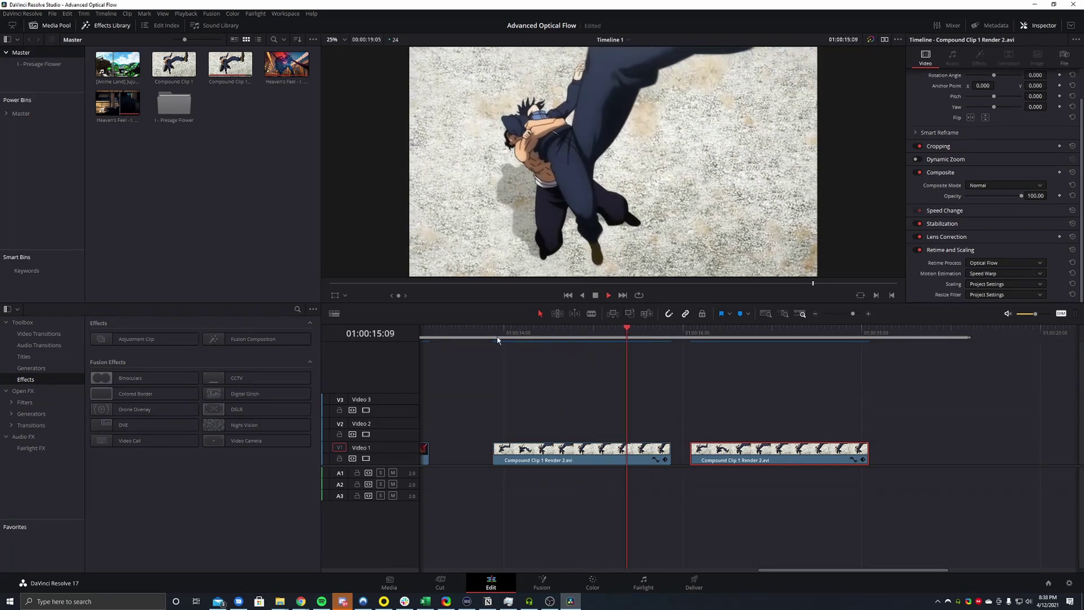
Step: Replay the fight repeatedly from points in both clips, then stop playback
{"action": "left_click", "coordinate": [492, 336]}
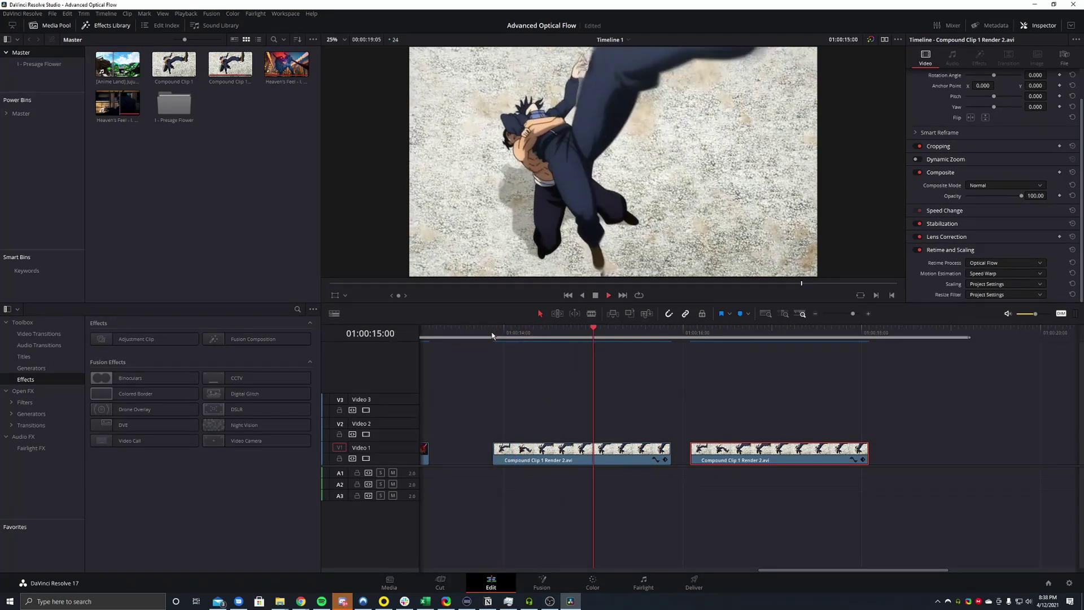
{"action": "left_click", "coordinate": [492, 336]}
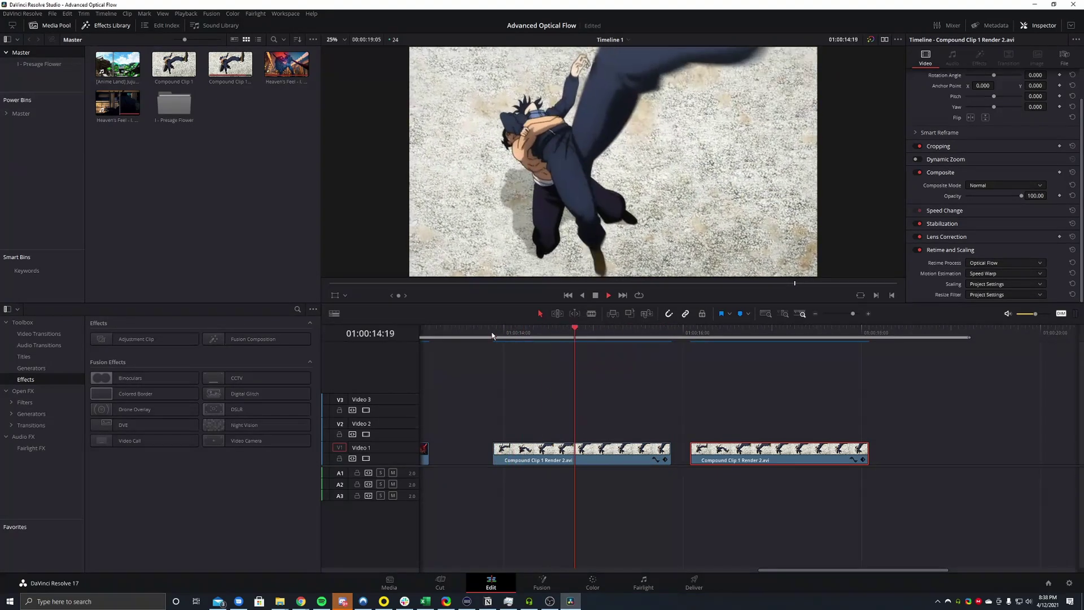
{"action": "left_click", "coordinate": [692, 336]}
{"action": "left_click", "coordinate": [690, 336]}
{"action": "left_click", "coordinate": [690, 335]}
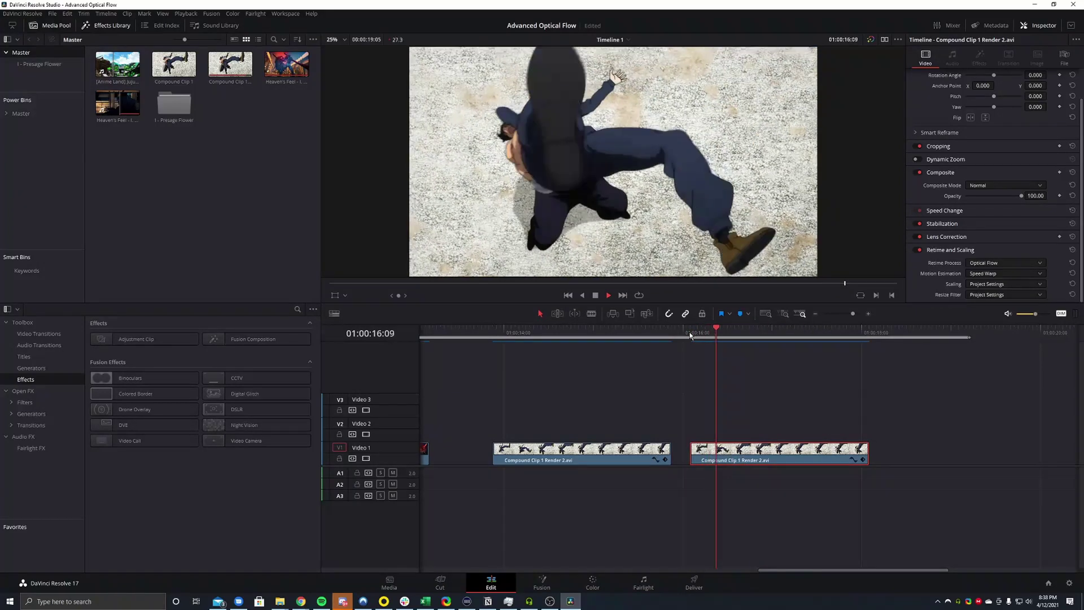
{"action": "left_click", "coordinate": [690, 336]}
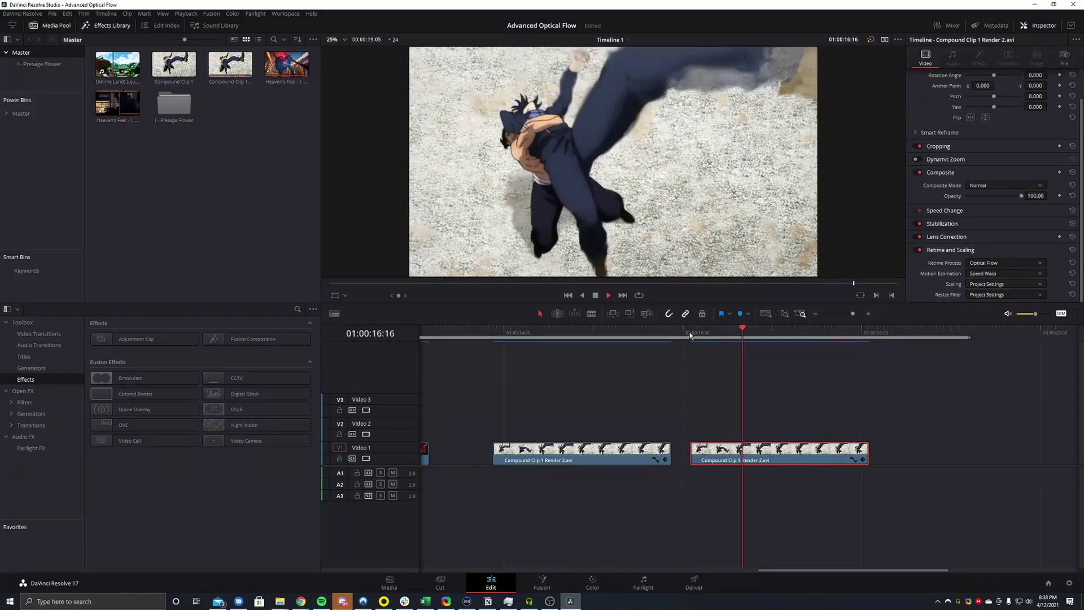
{"action": "left_click", "coordinate": [690, 335]}
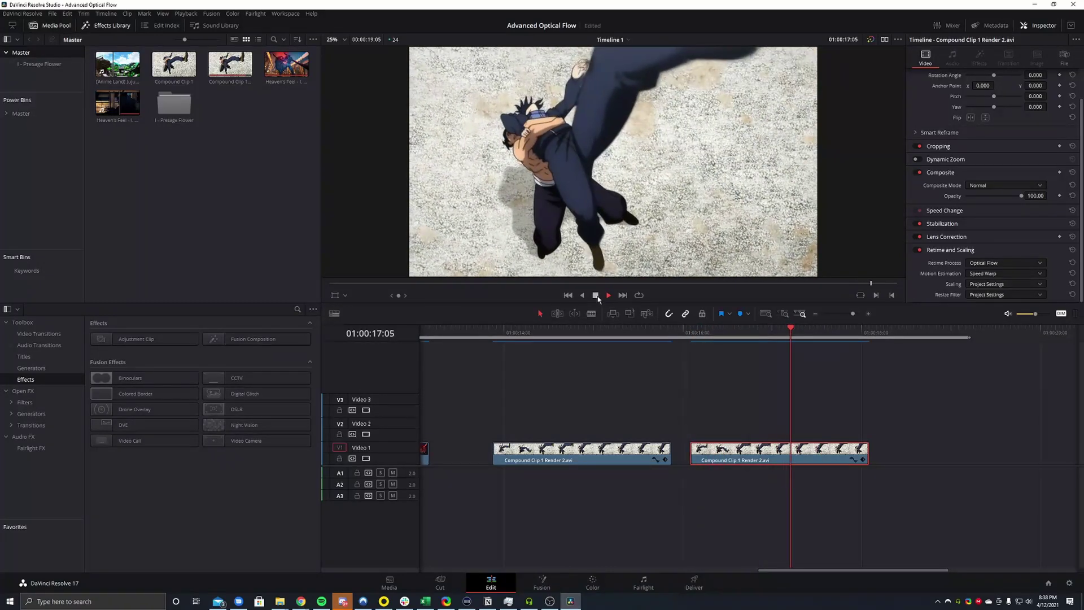
{"action": "key", "text": "space"}
Step: Step frame by frame around 01:00:17:00 and 01:00:15:09, settling on 01:00:14:21
{"action": "key", "text": "Left"}
{"action": "key", "text": "Left"}
{"action": "key", "text": "Left"}
{"action": "key", "text": "Left"}
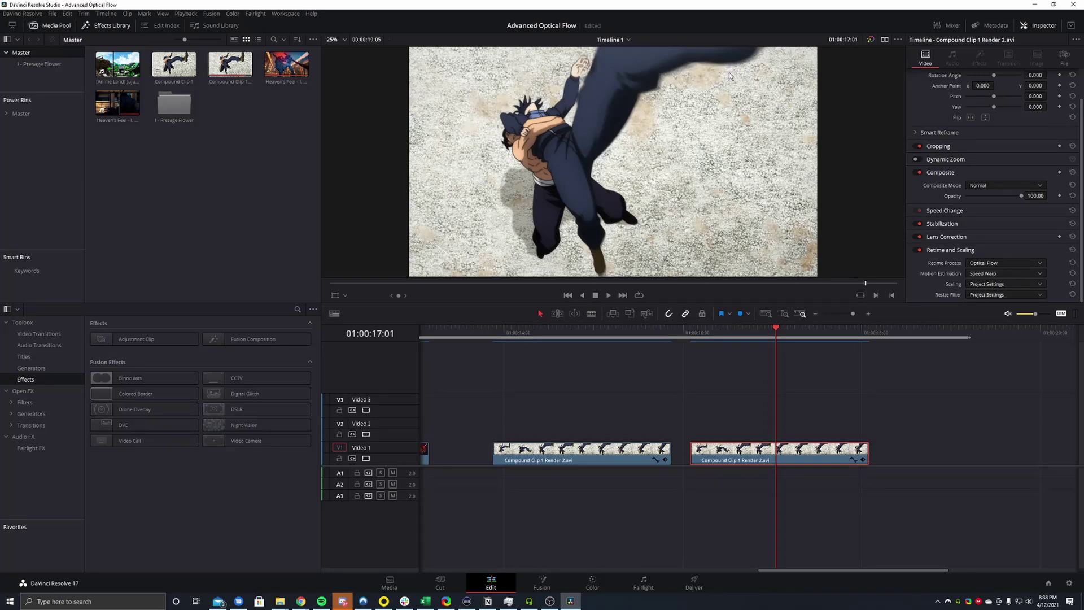
{"action": "key", "text": "Left"}
{"action": "key", "text": "Left"}
{"action": "key", "text": "Right"}
{"action": "key", "text": "Right"}
{"action": "key", "text": "Right"}
{"action": "key", "text": "Right"}
{"action": "key", "text": "Right"}
{"action": "key", "text": "Left"}
{"action": "key", "text": "Left"}
{"action": "key", "text": "Left"}
{"action": "key", "text": "Left"}
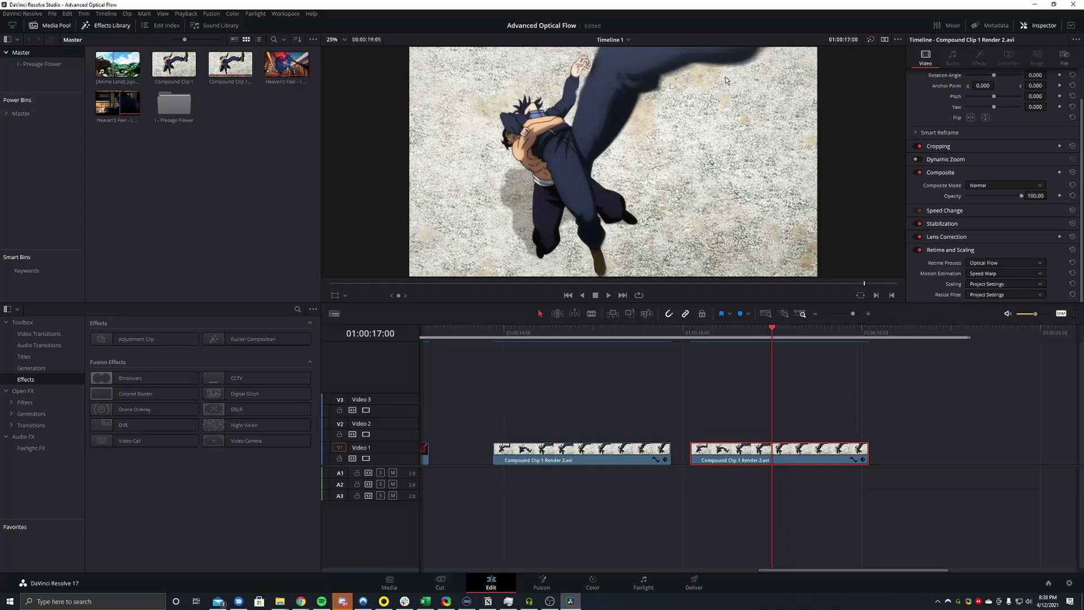
{"action": "left_click", "coordinate": [628, 332]}
{"action": "mouse_move", "coordinate": [627, 329]}
{"action": "left_mouse_down"}
{"action": "mouse_move", "coordinate": [637, 329]}
{"action": "mouse_move", "coordinate": [627, 329]}
{"action": "left_mouse_up"}
{"action": "key", "text": "Right"}
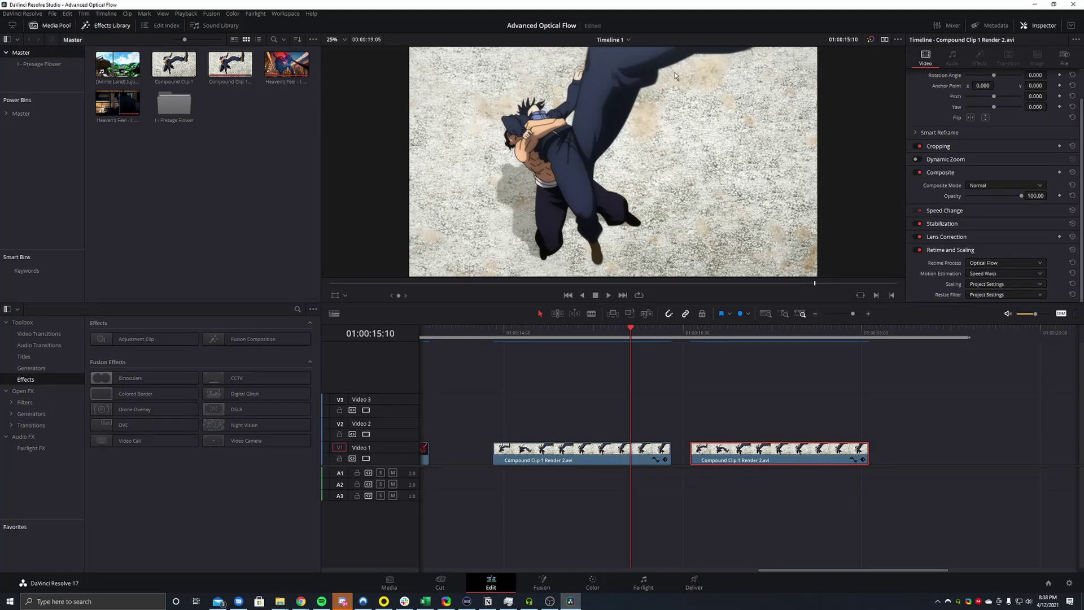
{"action": "key", "text": "Left"}
{"action": "key", "text": "Left"}
{"action": "key", "text": "Left"}
{"action": "key", "text": "Left"}
{"action": "key", "text": "Left"}
{"action": "key", "text": "Left"}
{"action": "key", "text": "Left"}
{"action": "key", "text": "Left"}
{"action": "key", "text": "Left"}
{"action": "key", "text": "Left"}
{"action": "key", "text": "Left"}
{"action": "key", "text": "Left"}
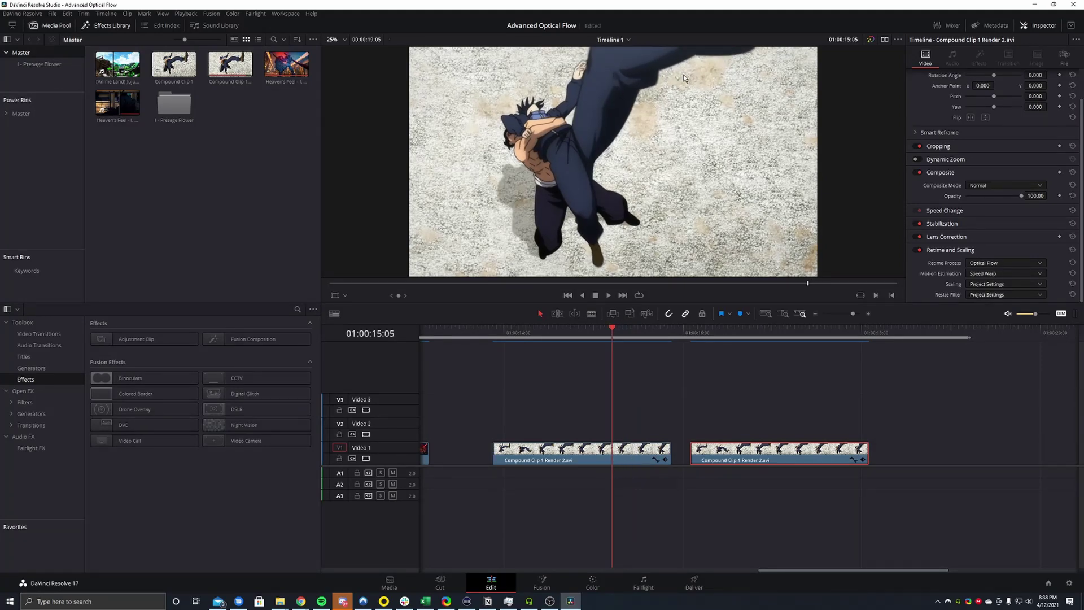
{"action": "key", "text": "Left"}
{"action": "key", "text": "Left"}
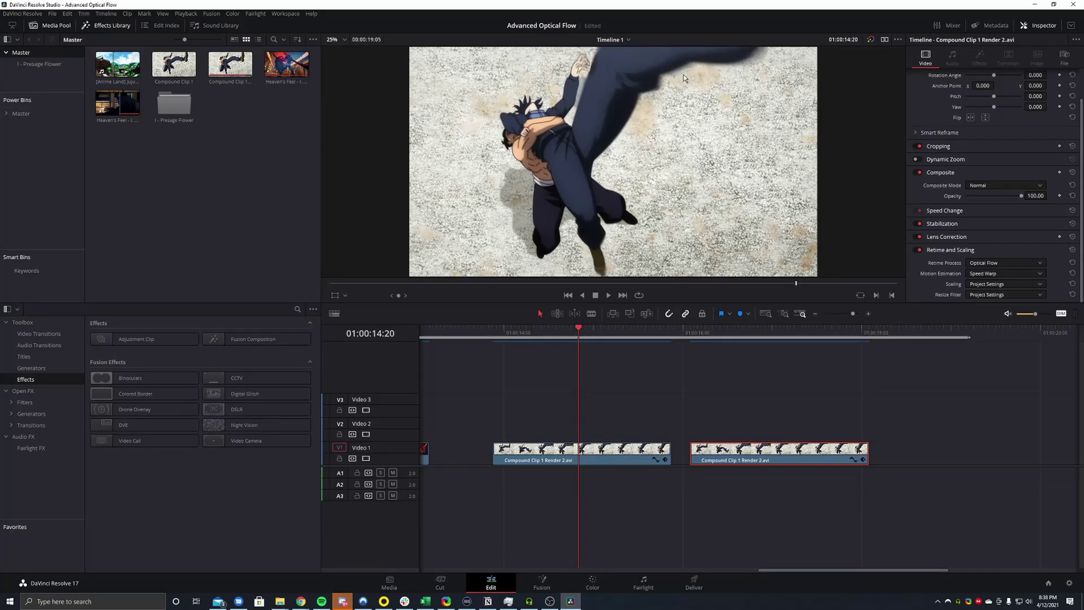
{"action": "key", "text": "Right"}
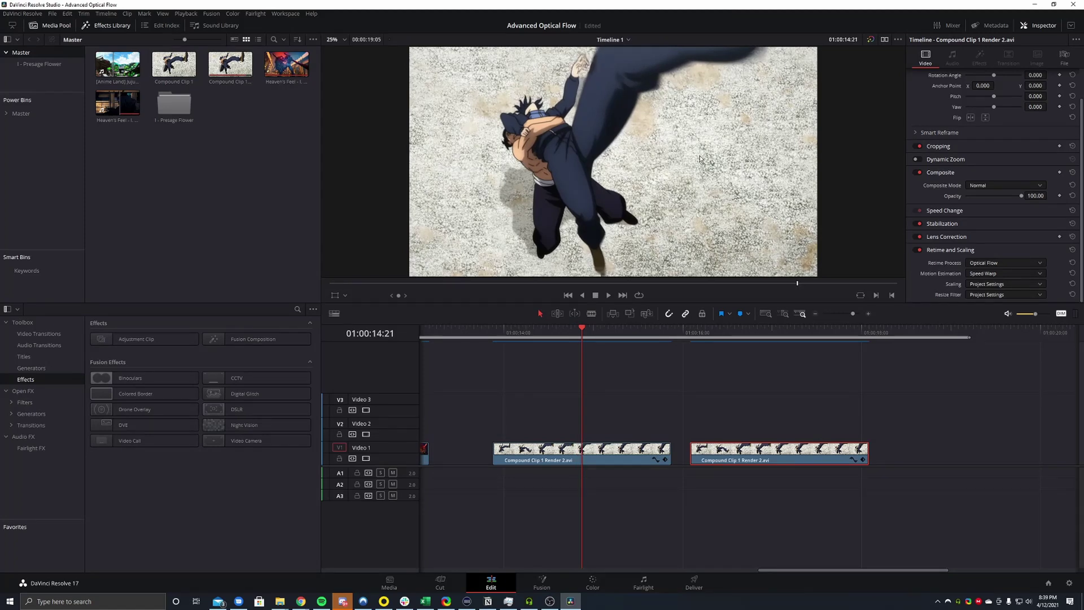
Step: Step through the Speed Warp clip's frames from 01:00:16:19 to around 01:00:17:00
{"action": "left_click", "coordinate": [755, 337]}
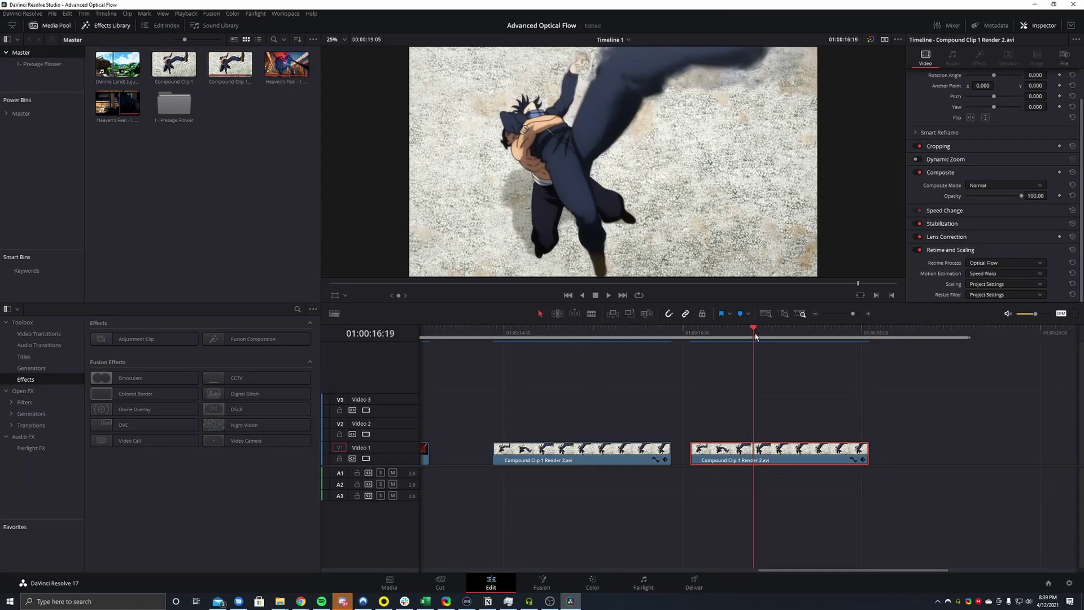
{"action": "key", "text": "Right"}
{"action": "key", "text": "Left"}
{"action": "key", "text": "Right"}
{"action": "key", "text": "Right"}
{"action": "key", "text": "Right"}
{"action": "key", "text": "Right"}
{"action": "key", "text": "Right"}
{"action": "key", "text": "Left"}
{"action": "key", "text": "Left"}
{"action": "key", "text": "Left"}
{"action": "key", "text": "Left"}
{"action": "key", "text": "Left"}
{"action": "key", "text": "Left"}
{"action": "key", "text": "Left"}
{"action": "key", "text": "Left"}
{"action": "key", "text": "Left"}
{"action": "key", "text": "Right"}
{"action": "key", "text": "Right"}
{"action": "key", "text": "Right"}
{"action": "key", "text": "Right"}
{"action": "key", "text": "Right"}
{"action": "key", "text": "Right"}
{"action": "key", "text": "Right"}
{"action": "key", "text": "Right"}
{"action": "key", "text": "Right"}
{"action": "key", "text": "Right"}
{"action": "key", "text": "Right"}
{"action": "key", "text": "Right"}
{"action": "key", "text": "Right"}
{"action": "key", "text": "Right"}
{"action": "key", "text": "Right"}
{"action": "key", "text": "Left"}
{"action": "key", "text": "Left"}
{"action": "key", "text": "Left"}
{"action": "key", "text": "Left"}
{"action": "key", "text": "Right"}
{"action": "key", "text": "Right"}
{"action": "key", "text": "Left"}
{"action": "key", "text": "Left"}
{"action": "key", "text": "Left"}
{"action": "key", "text": "Left"}
{"action": "key", "text": "Left"}
{"action": "key", "text": "Left"}
{"action": "key", "text": "Right"}
{"action": "key", "text": "Right"}
{"action": "key", "text": "Right"}
{"action": "key", "text": "Right"}
{"action": "key", "text": "Right"}
{"action": "key", "text": "Right"}
{"action": "key", "text": "Right"}
{"action": "key", "text": "Right"}
{"action": "key", "text": "Right"}
{"action": "key", "text": "Right"}
{"action": "key", "text": "Right"}
{"action": "key", "text": "Right"}
{"action": "key", "text": "Right"}
{"action": "key", "text": "Right"}
{"action": "key", "text": "Right"}
{"action": "key", "text": "Right"}
{"action": "key", "text": "Left"}
{"action": "key", "text": "Left"}
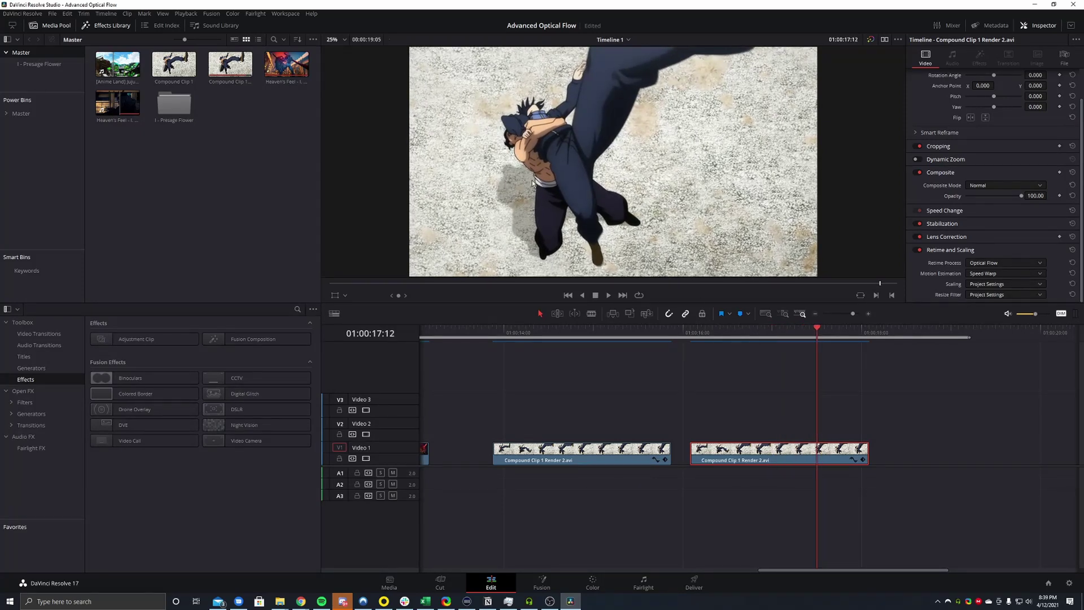
{"action": "key", "text": "Left"}
{"action": "key", "text": "Left"}
{"action": "key", "text": "Left"}
{"action": "key", "text": "Left"}
{"action": "key", "text": "Left"}
{"action": "key", "text": "Left"}
{"action": "key", "text": "Left"}
{"action": "key", "text": "Left"}
{"action": "key", "text": "Left"}
{"action": "key", "text": "Left"}
{"action": "key", "text": "Left"}
{"action": "key", "text": "Left"}
{"action": "key", "text": "Left"}
{"action": "key", "text": "Left"}
{"action": "key", "text": "Left"}
{"action": "key", "text": "Left"}
{"action": "key", "text": "Left"}
{"action": "key", "text": "Left"}
{"action": "key", "text": "Left"}
{"action": "key", "text": "Left"}
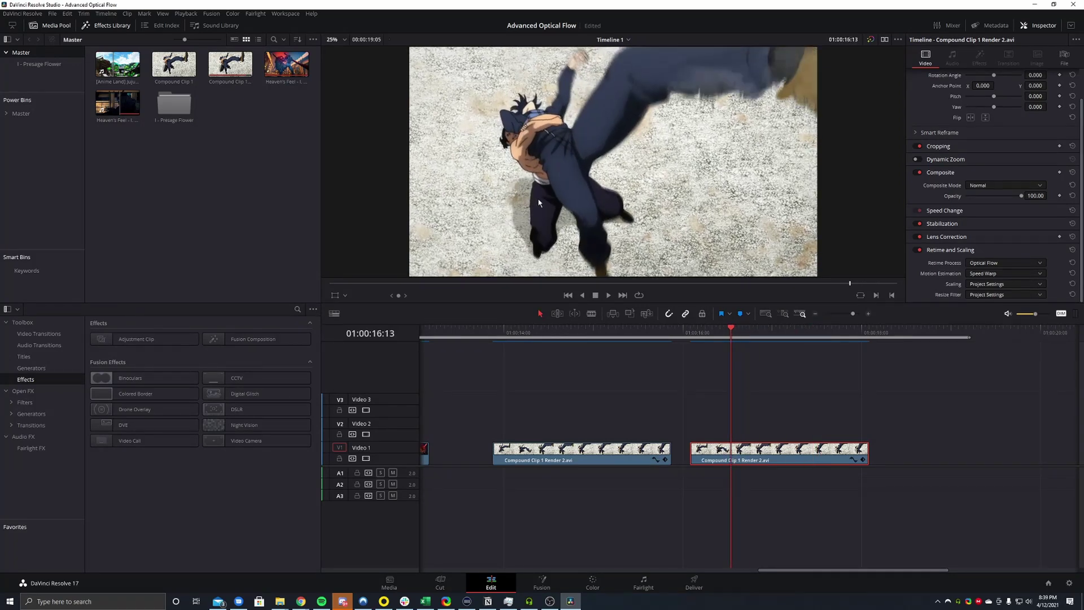
{"action": "key", "text": "Right"}
{"action": "key", "text": "Right"}
{"action": "key", "text": "Right"}
{"action": "key", "text": "Right"}
{"action": "key", "text": "Right"}
{"action": "key", "text": "Right"}
{"action": "key", "text": "Right"}
{"action": "key", "text": "Right"}
{"action": "key", "text": "Right"}
{"action": "key", "text": "Right"}
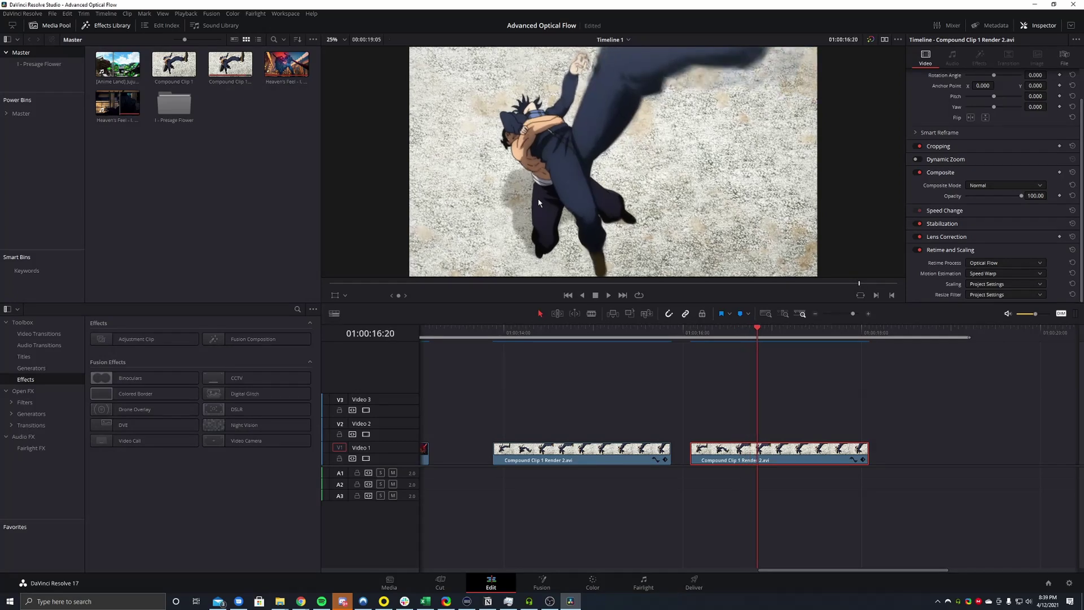
{"action": "key", "text": "Right"}
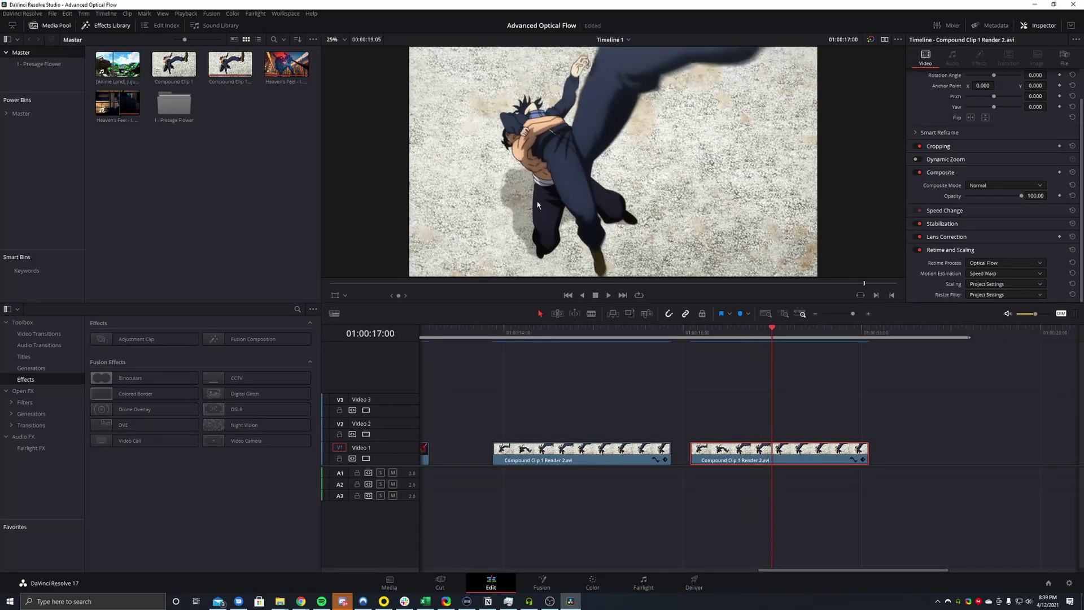
Step: Step through the Enhanced Better clip from 01:00:14:00 to 01:00:14:13
{"action": "left_click", "coordinate": [503, 336]}
{"action": "key", "text": "Right"}
{"action": "key", "text": "Right"}
{"action": "key", "text": "Right"}
{"action": "key", "text": "Right"}
{"action": "key", "text": "Right"}
{"action": "key", "text": "Right"}
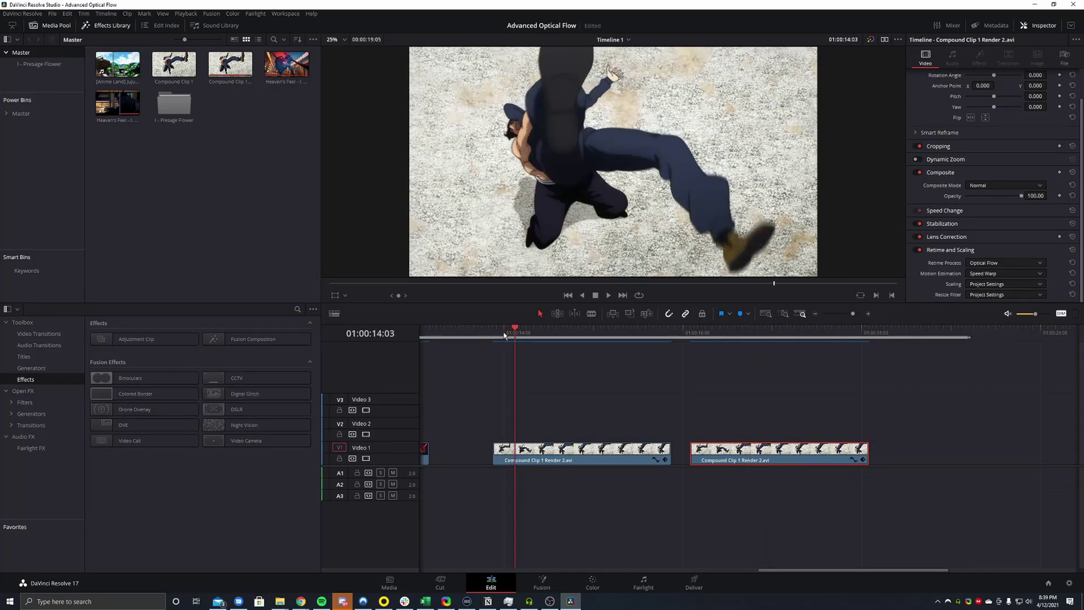
{"action": "key", "text": "Right"}
{"action": "key", "text": "Right"}
{"action": "key", "text": "Right"}
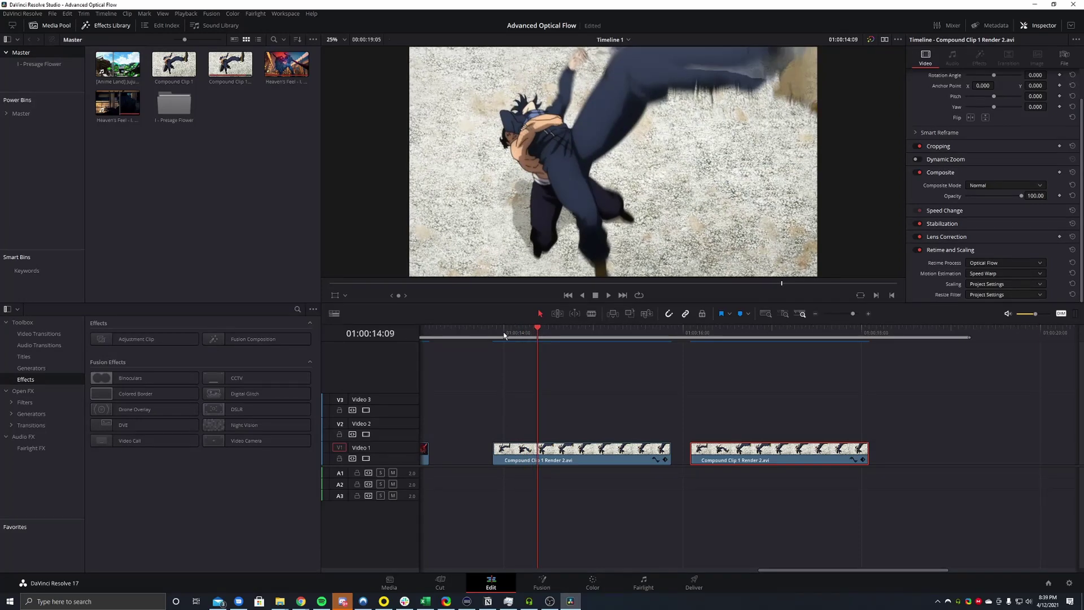
{"action": "key", "text": "Right"}
{"action": "key", "text": "Right"}
{"action": "key", "text": "Right"}
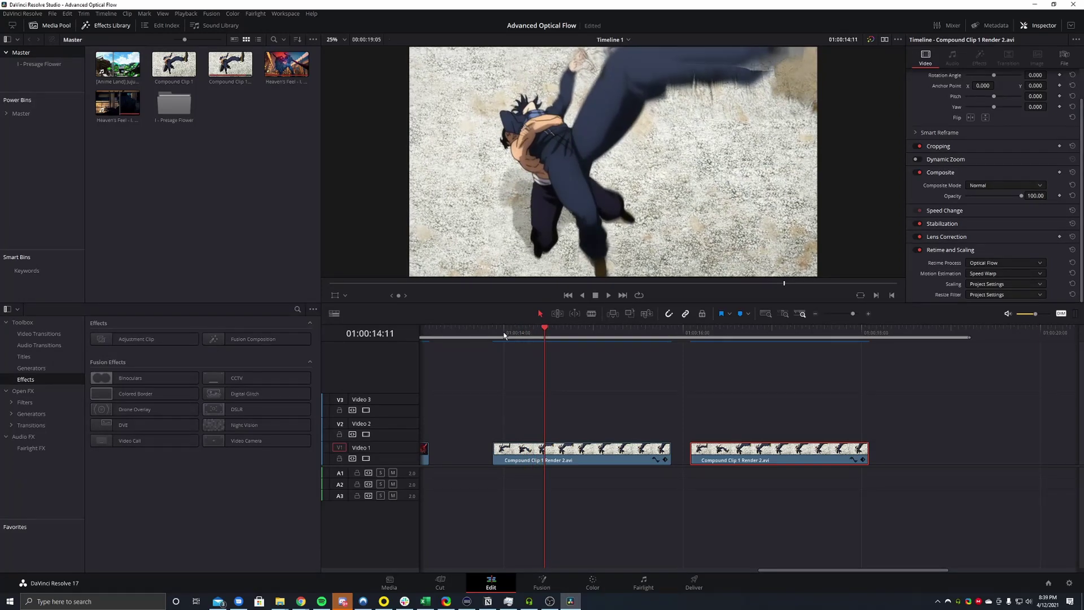
{"action": "key", "text": "Right"}
{"action": "key", "text": "Right"}
{"action": "key", "text": "Right"}
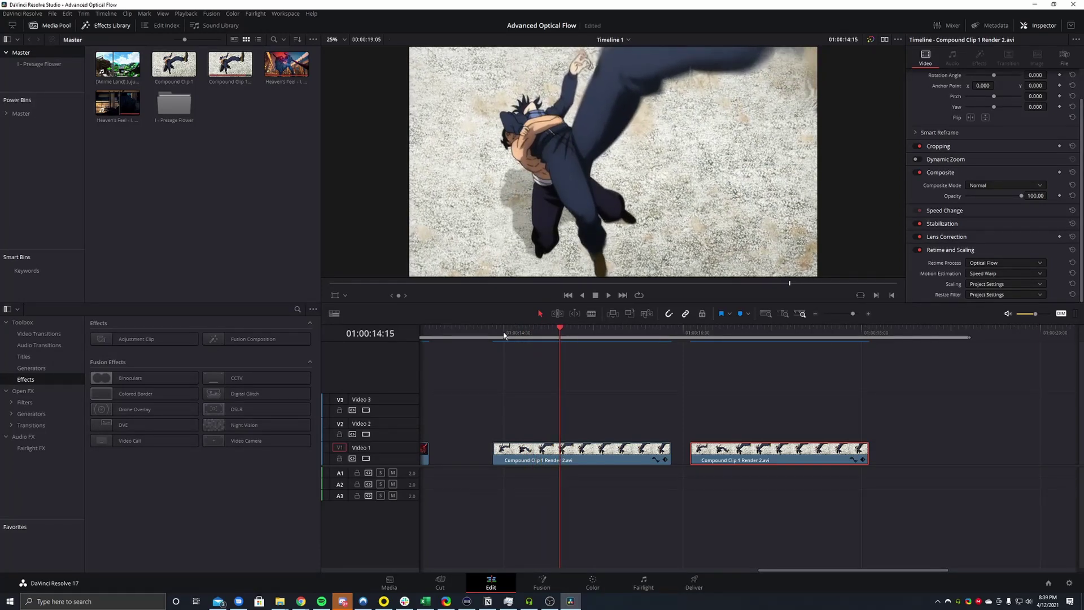
{"action": "key", "text": "Left"}
{"action": "key", "text": "Left"}
{"action": "key", "text": "Left"}
{"action": "key", "text": "Right"}
{"action": "key", "text": "Right"}
{"action": "key", "text": "Right"}
{"action": "key", "text": "Left"}
{"action": "key", "text": "Left"}
{"action": "key", "text": "Left"}
{"action": "key", "text": "Right"}
Step: Return to the Speed Warp clip and settle on frame 01:00:16:21
{"action": "left_click", "coordinate": [762, 335]}
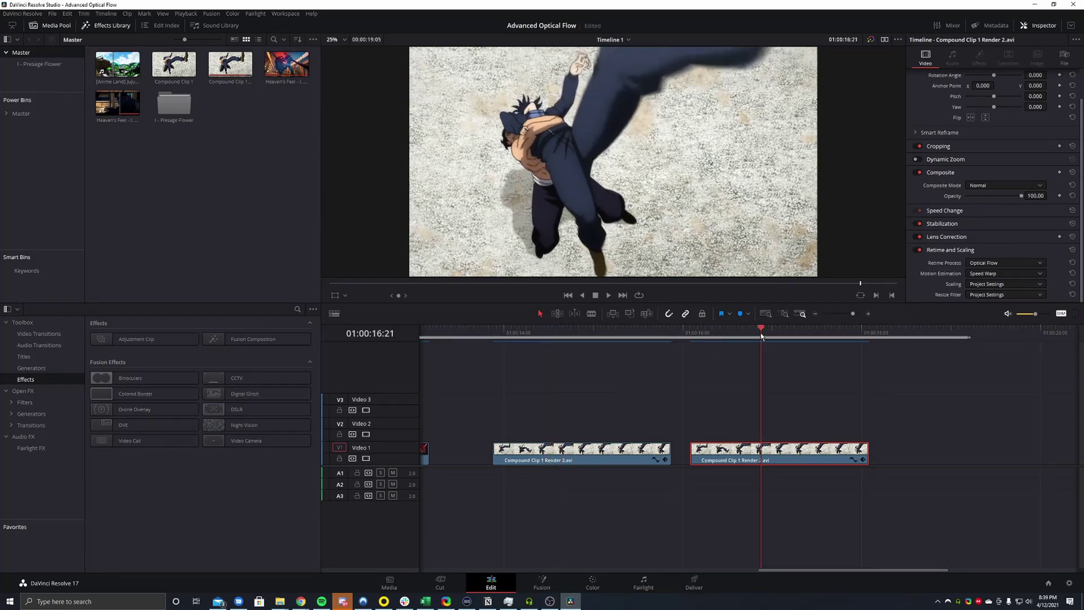
{"action": "key", "text": "Left"}
{"action": "key", "text": "Left"}
{"action": "key", "text": "Left"}
{"action": "key", "text": "Left"}
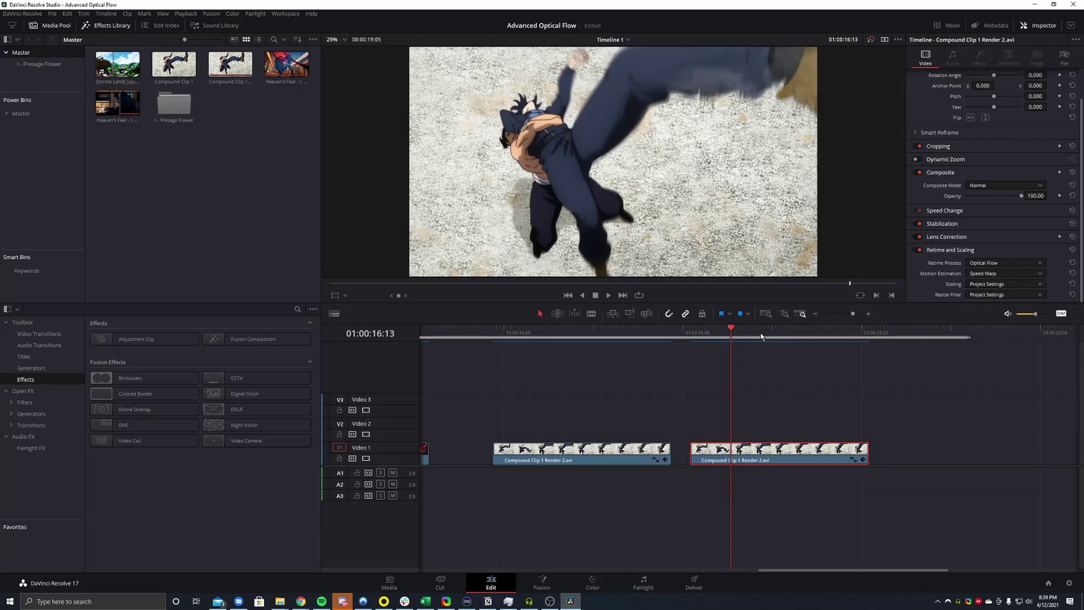
{"action": "key", "text": "Right"}
{"action": "key", "text": "Right"}
{"action": "key", "text": "Right"}
{"action": "key", "text": "Right"}
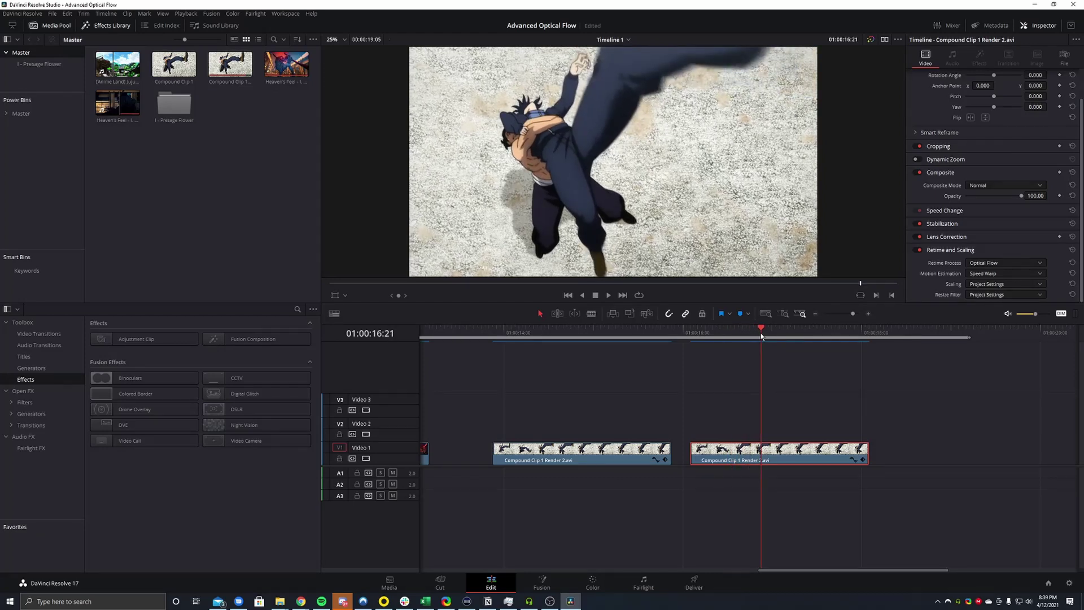